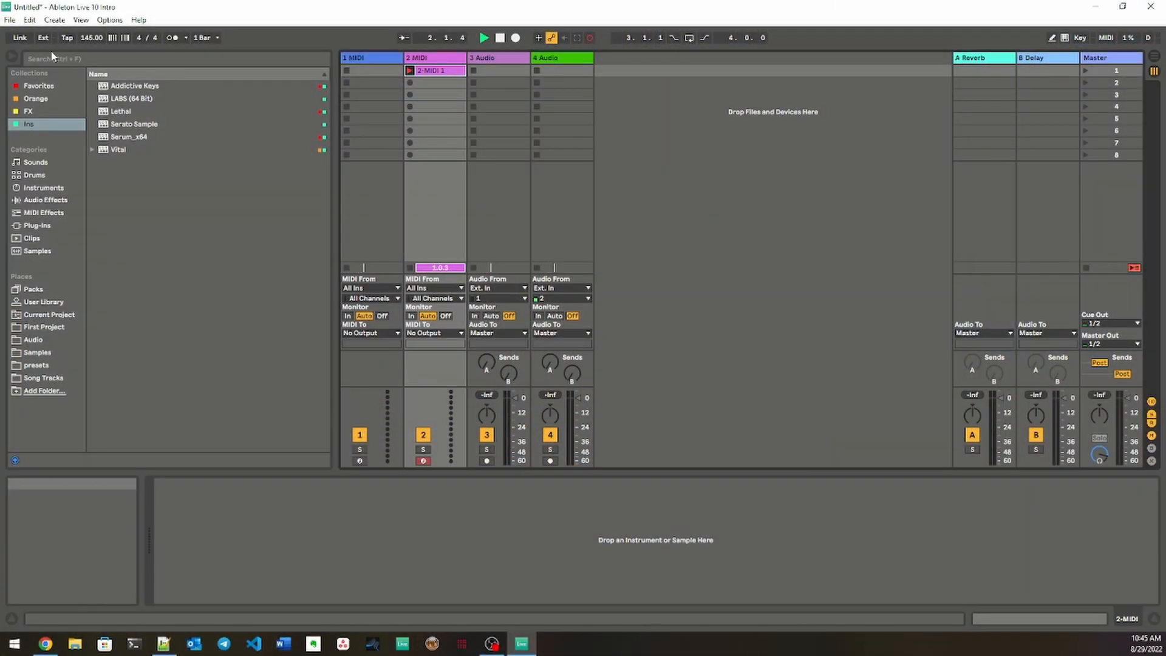
Step: Open the Link/MIDI preferences and look through the control surface scripts available for the second slot, including the MPC entries
click(110, 20)
click(140, 348)
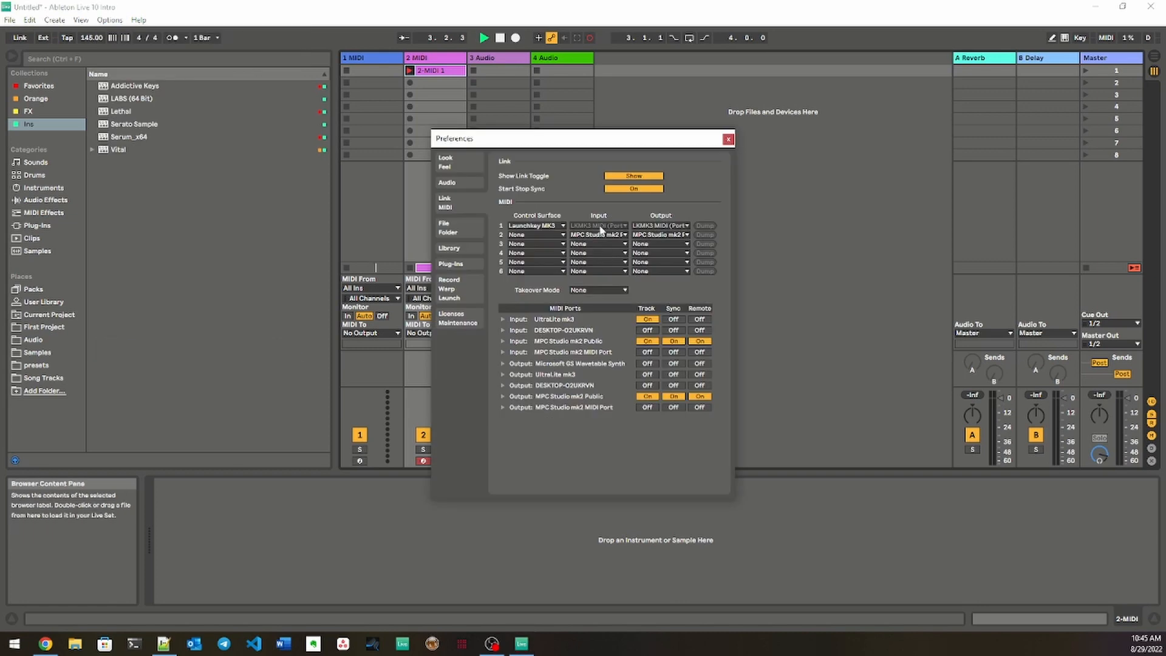
click(561, 235)
scroll(541, 446, down, 20)
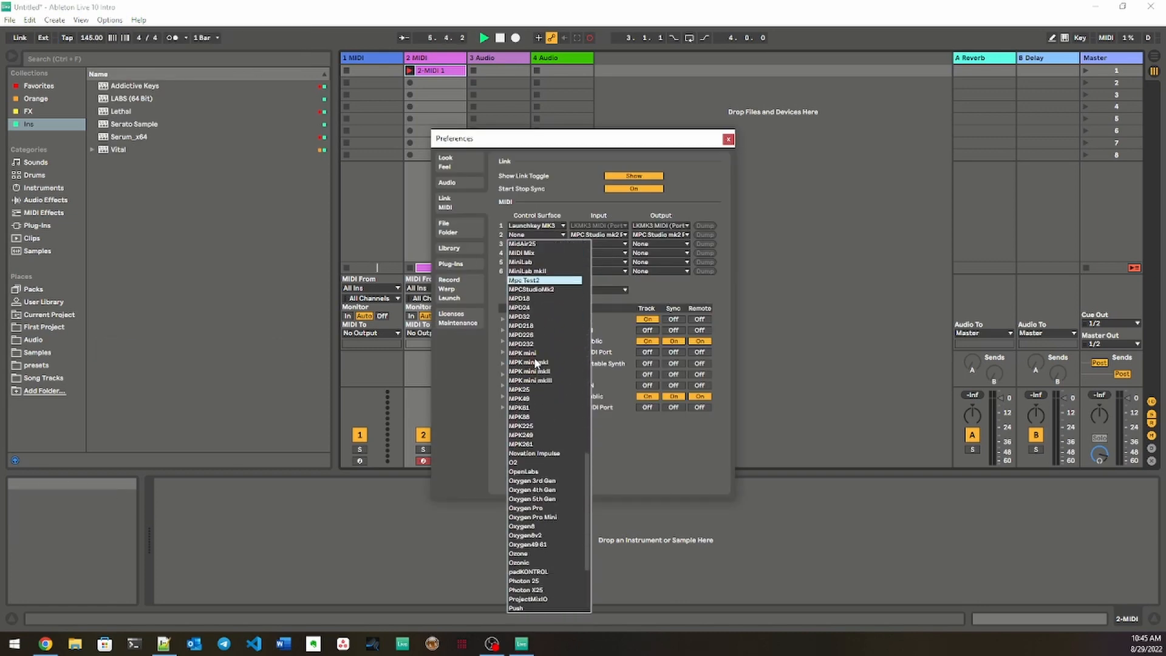
scroll(545, 468, up, 20)
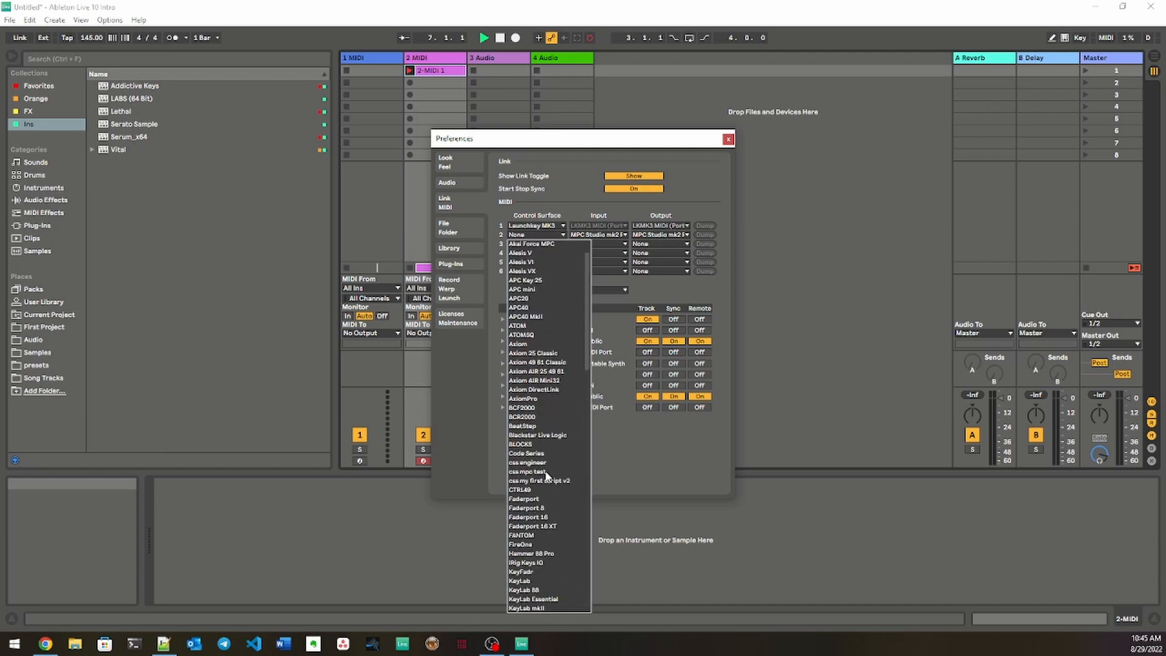
scroll(545, 470, down, 13)
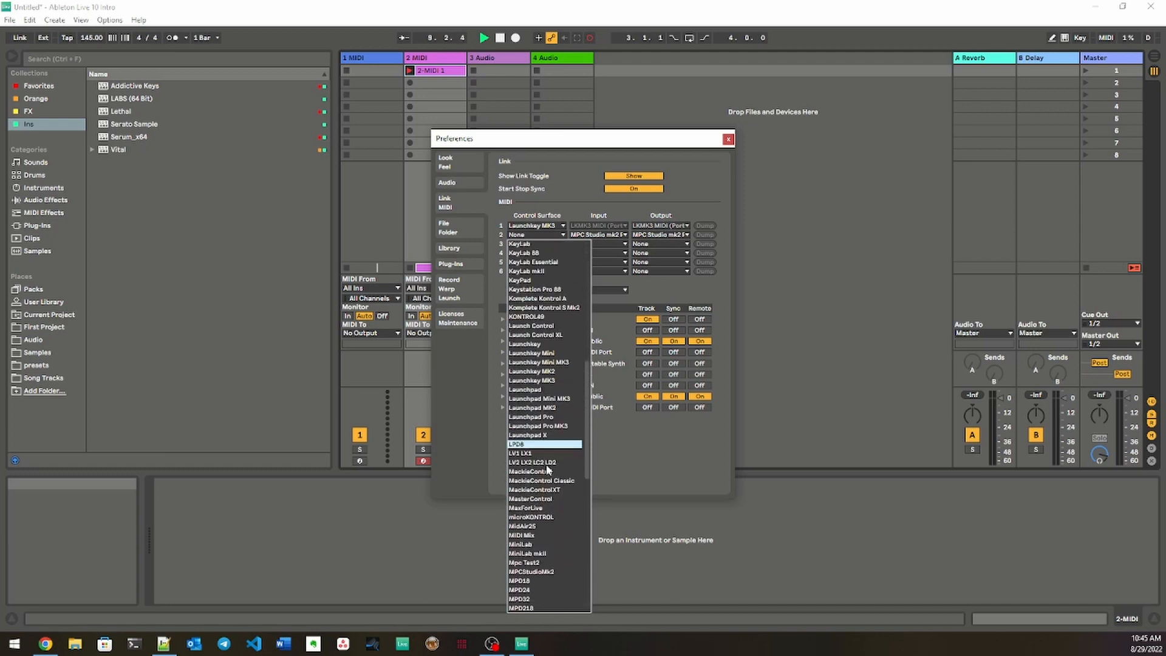
click(534, 230)
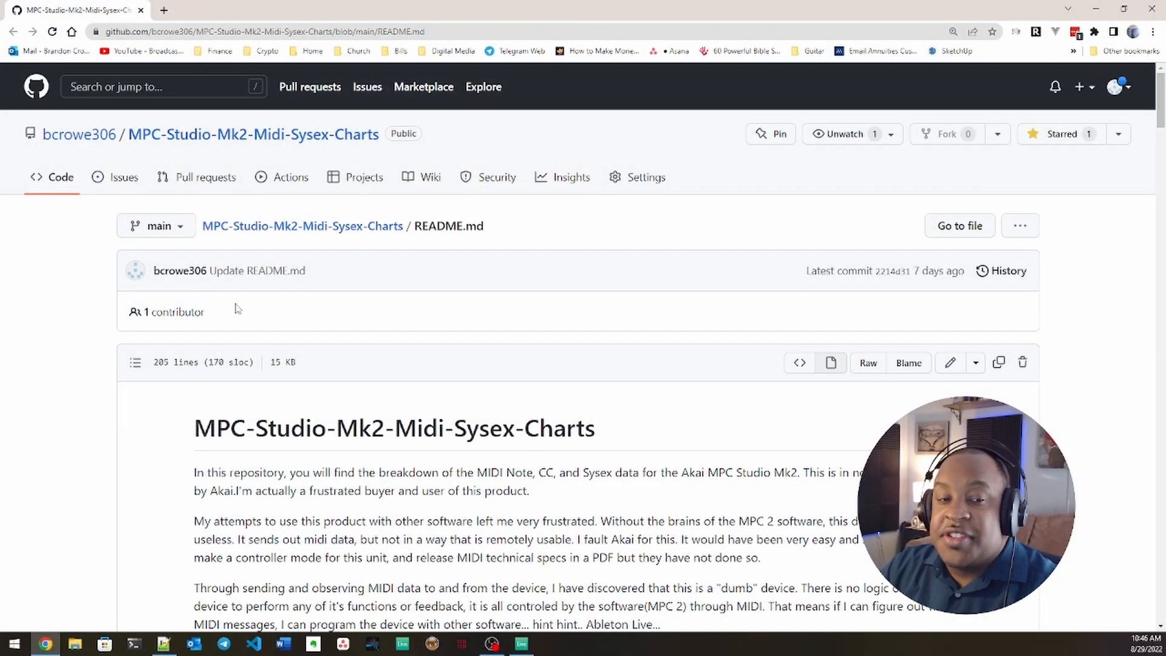
Step: Read the introduction, Config and Buttons sections of the MPC-Studio-Mk2-Midi-Sysex-Charts README on GitHub
scroll(513, 394, down, 3)
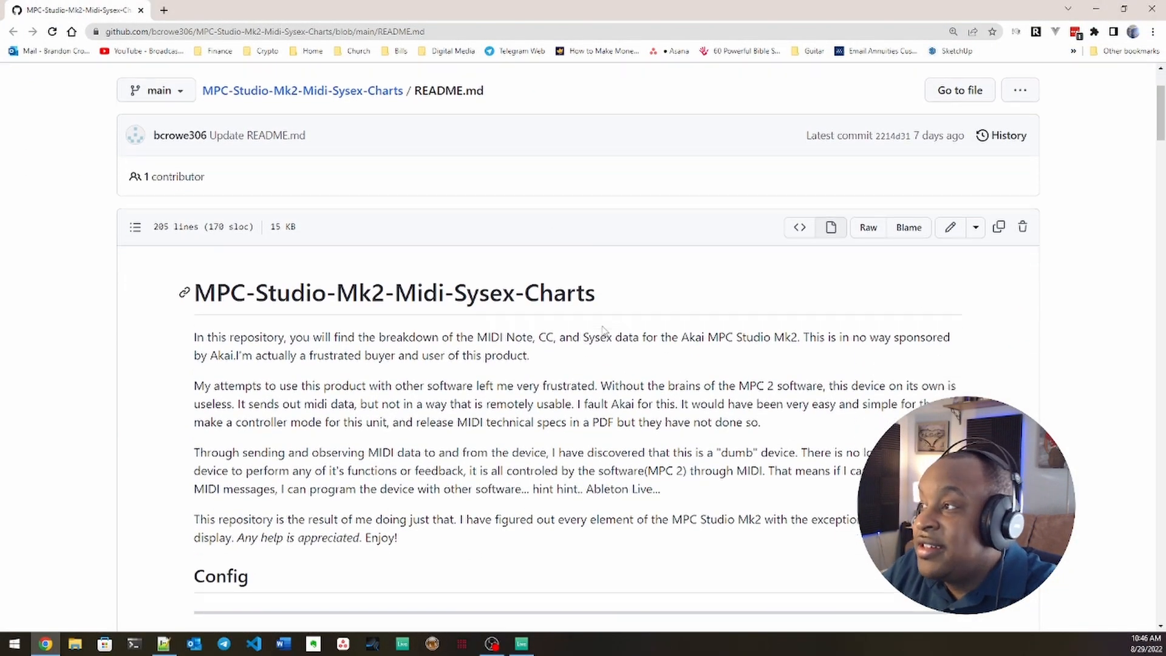
scroll(605, 331, up, 3)
scroll(605, 331, down, 1)
scroll(608, 334, down, 2)
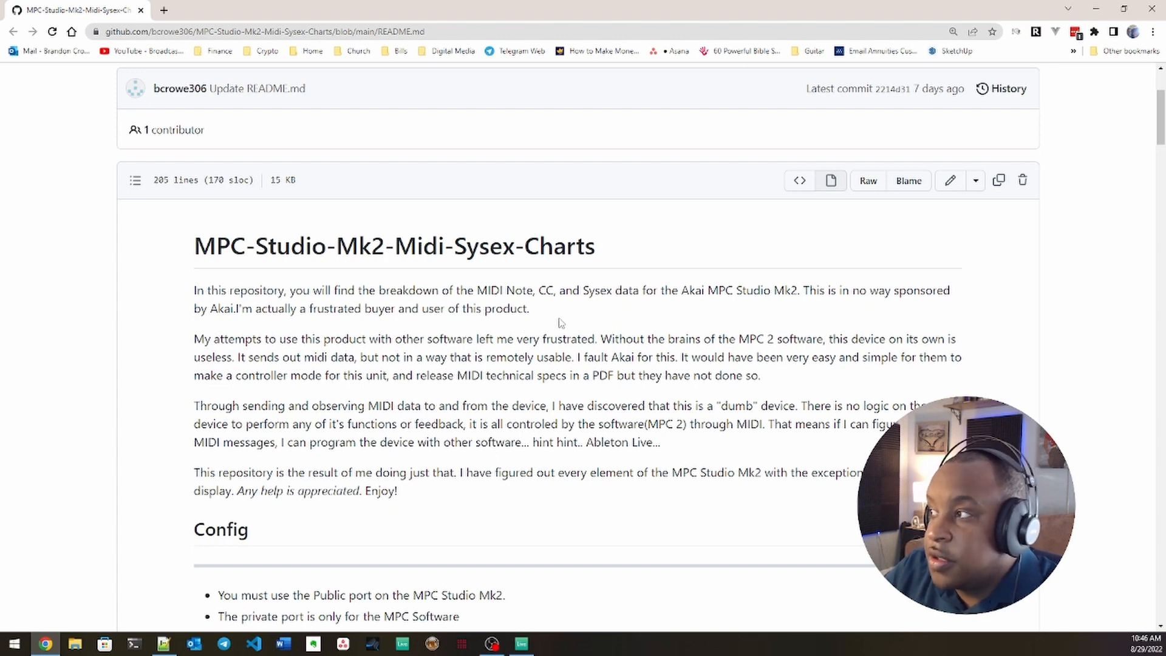
scroll(560, 323, down, 3)
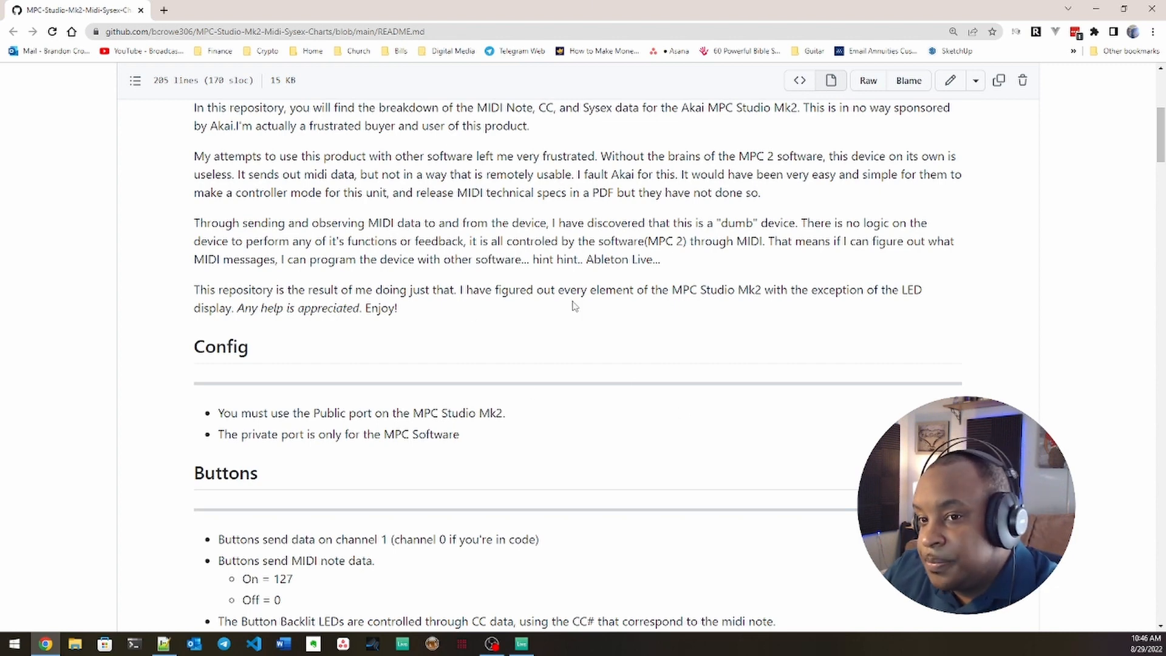
scroll(574, 306, down, 5)
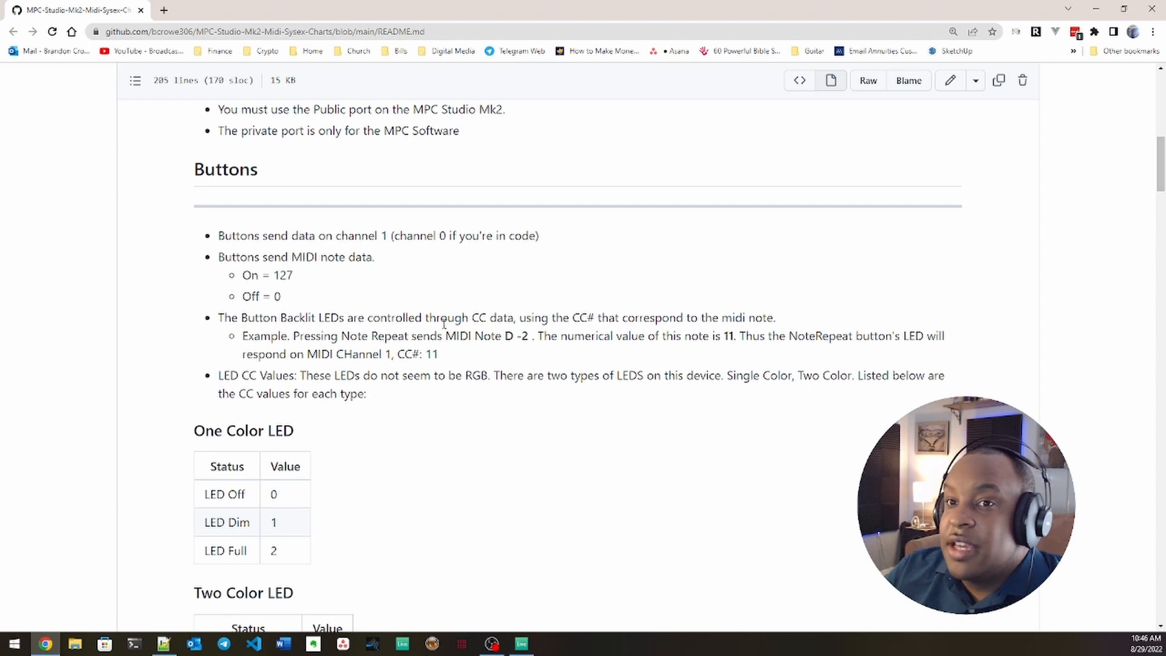
scroll(509, 401, down, 1)
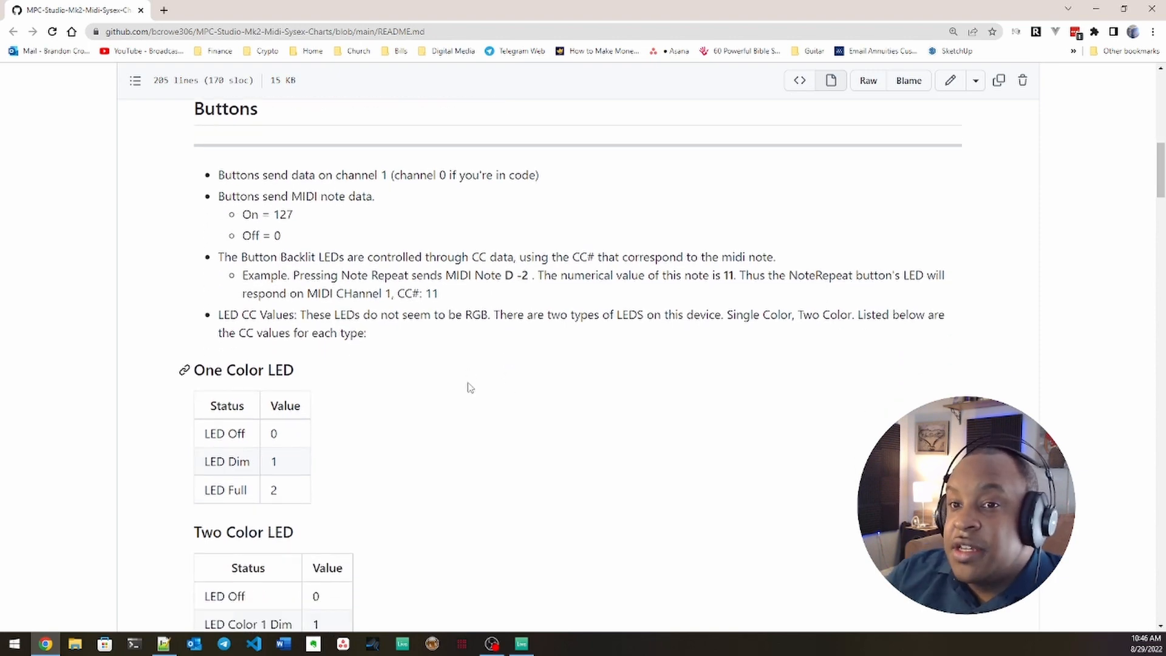
Step: Examine the One Color LED and Two Color LED tables, highlighting the two-color status rows and their values
scroll(471, 387, down, 4)
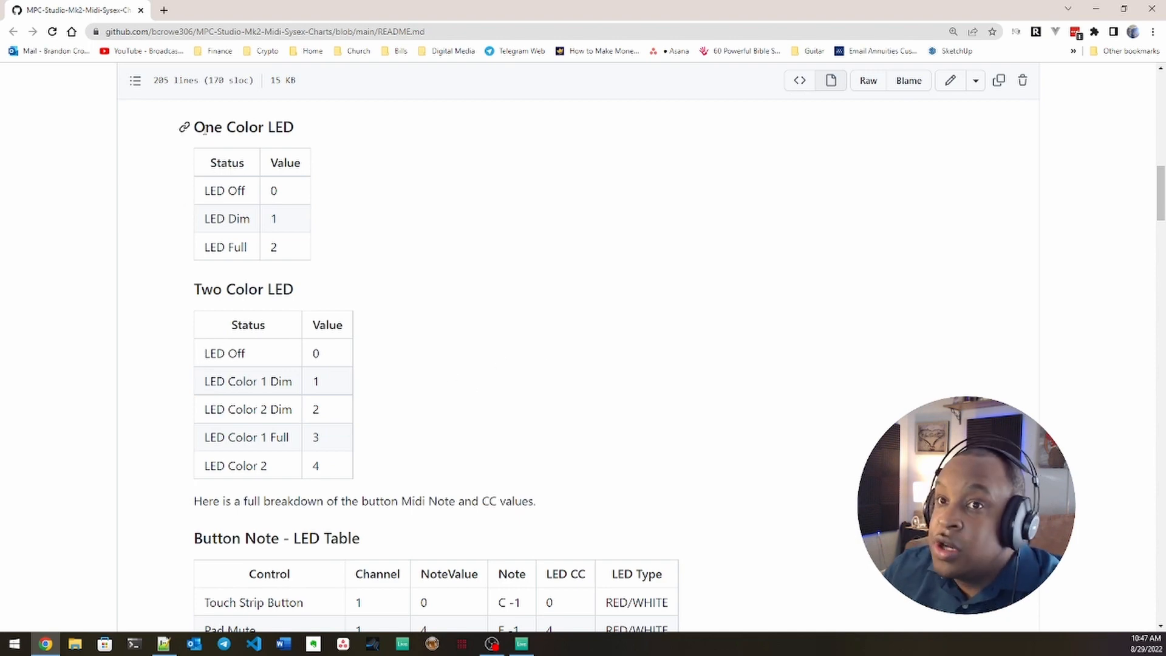
scroll(249, 356, down, 2)
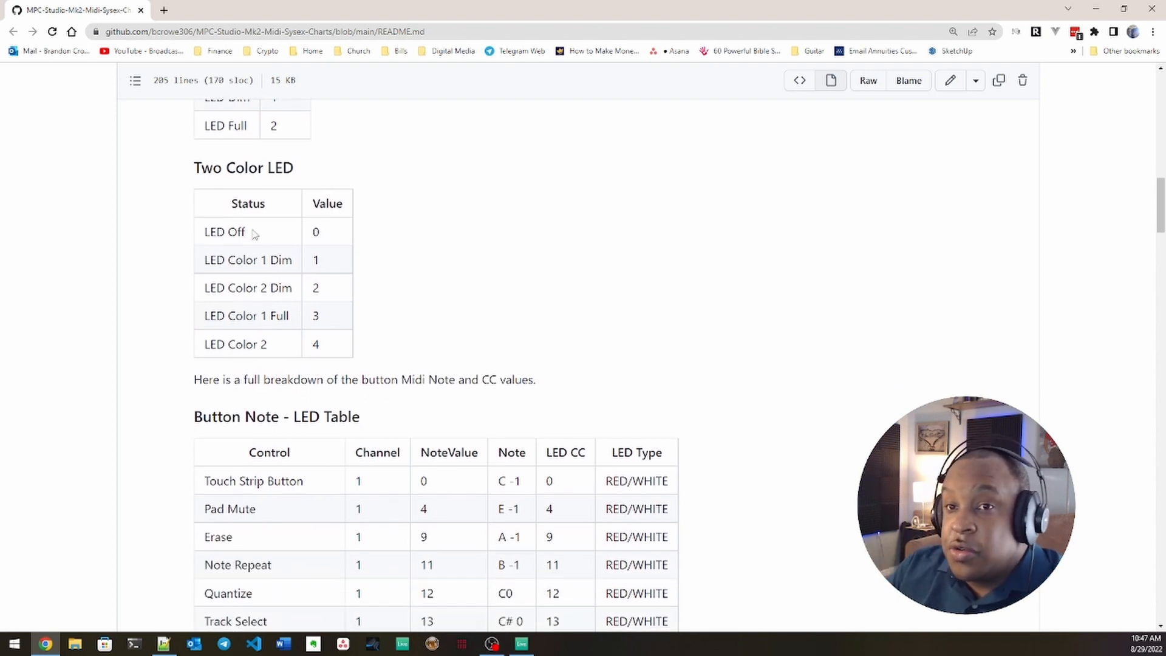
drag(207, 237, 274, 237)
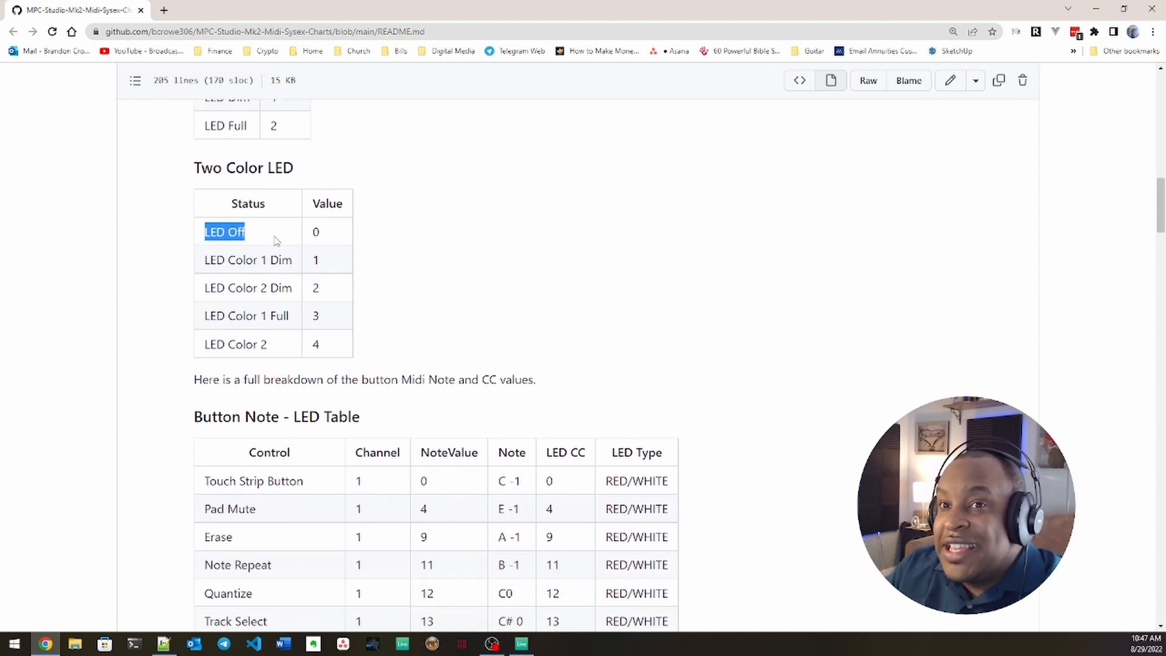
click(313, 232)
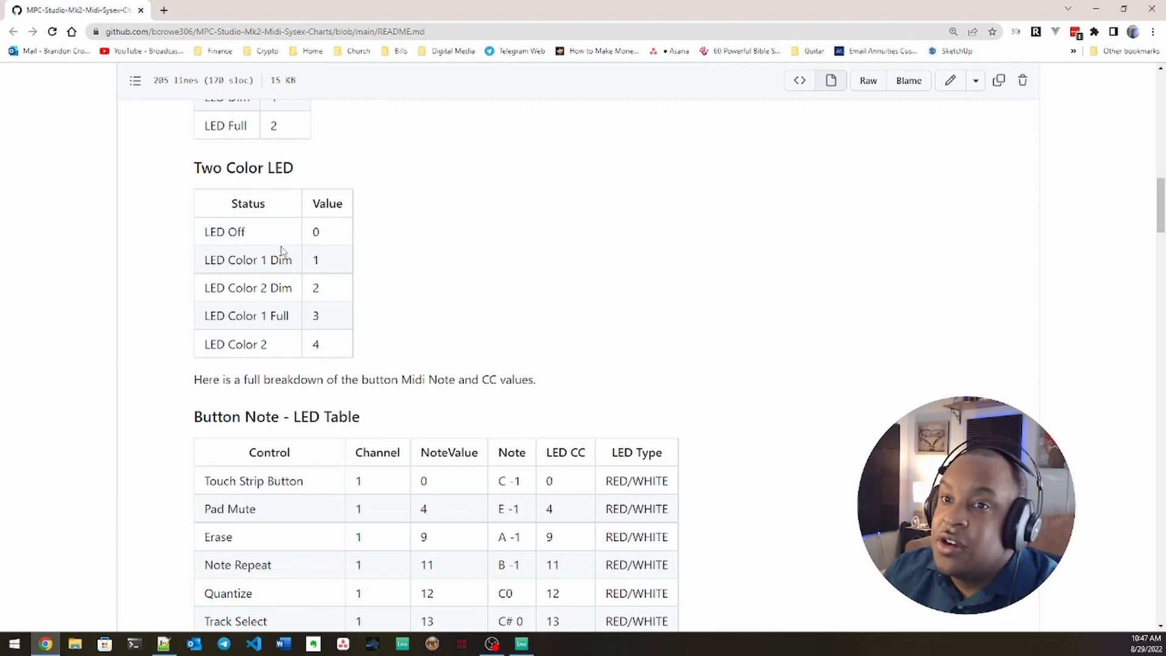
drag(206, 235, 330, 352)
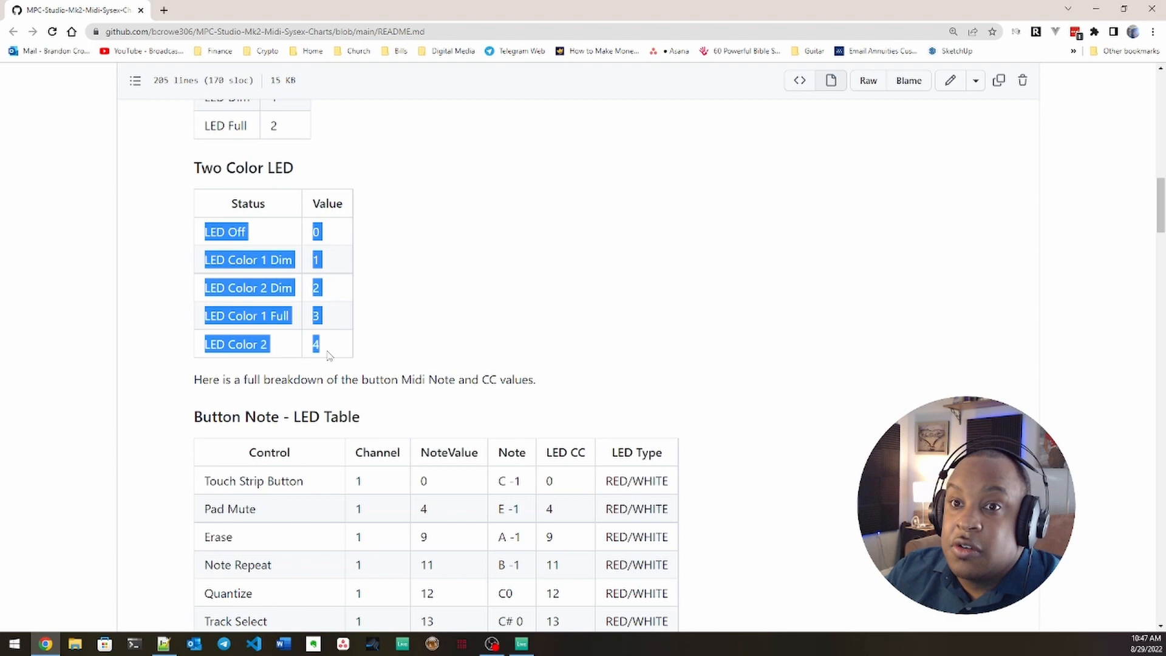
click(322, 265)
drag(202, 264, 307, 271)
drag(204, 316, 328, 322)
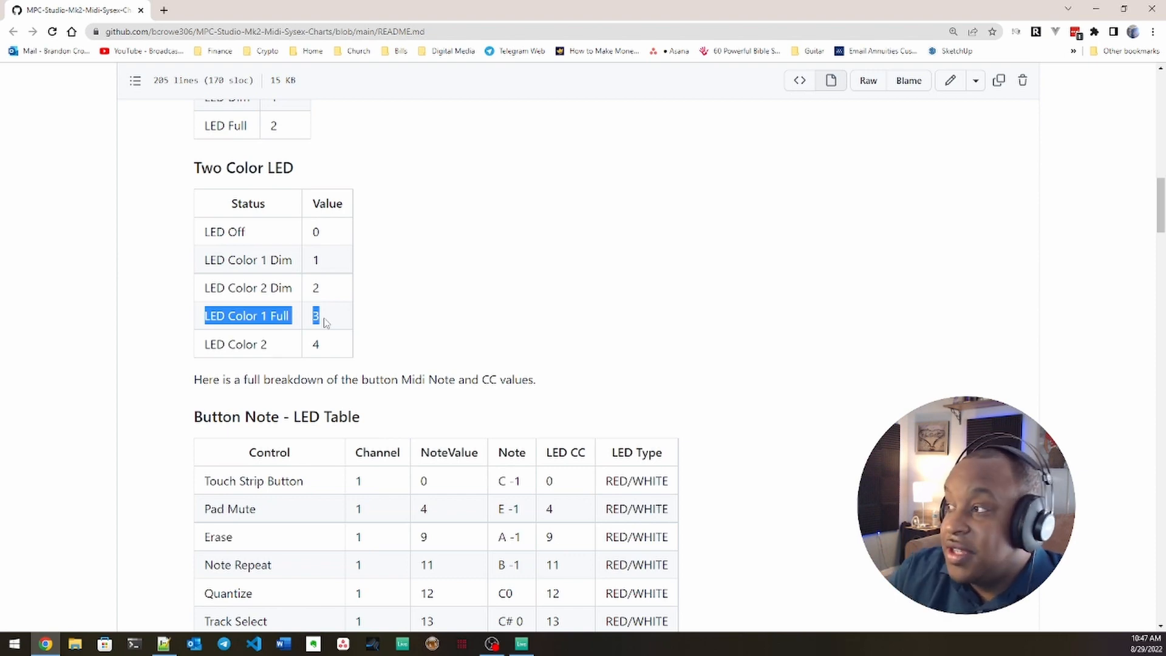
click(632, 318)
Step: Review the Button Note - LED Table for each control's channel, note value, LED CC and LED type
scroll(814, 313, down, 3)
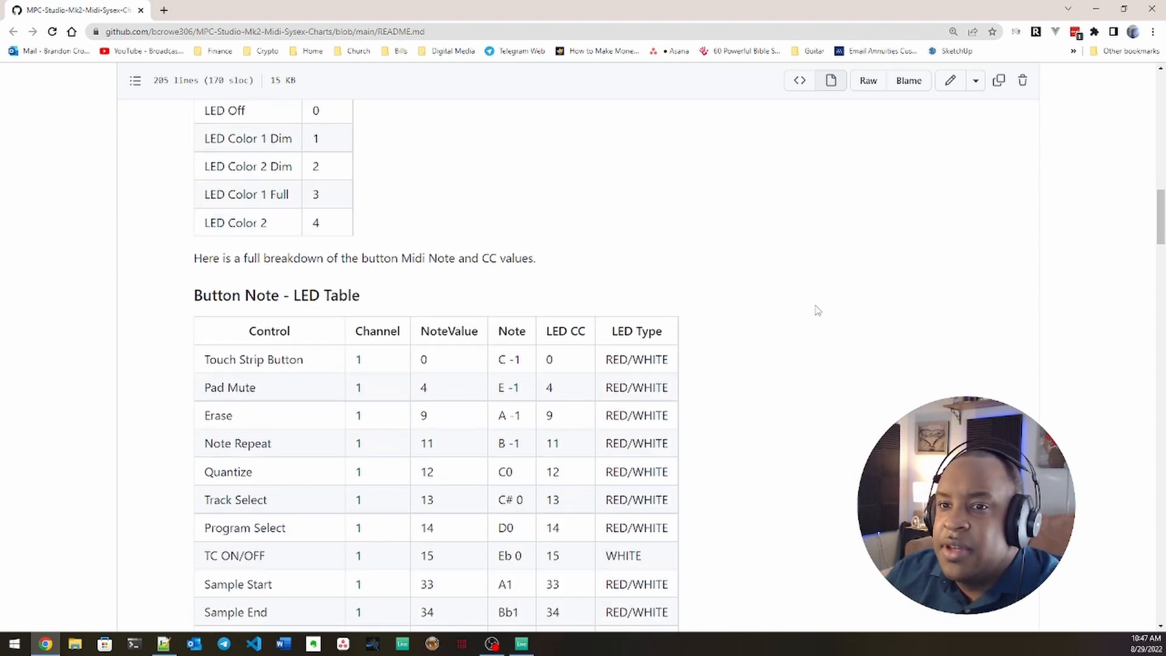
scroll(832, 338, up, 1)
scroll(463, 187, down, 1)
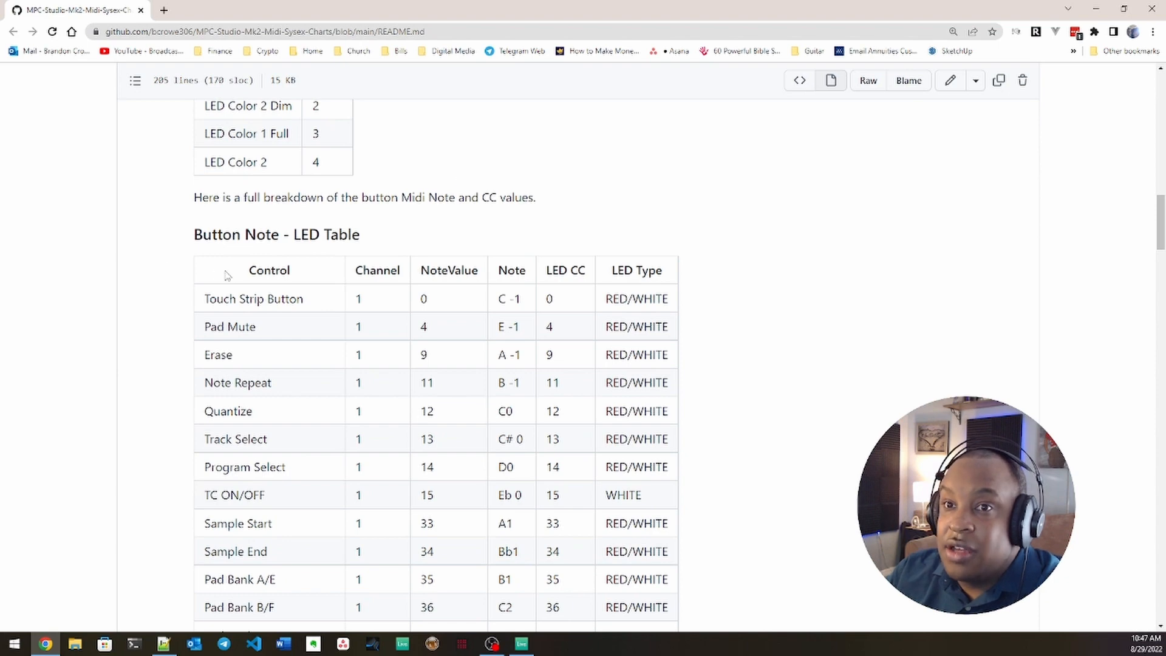
scroll(383, 309, down, 2)
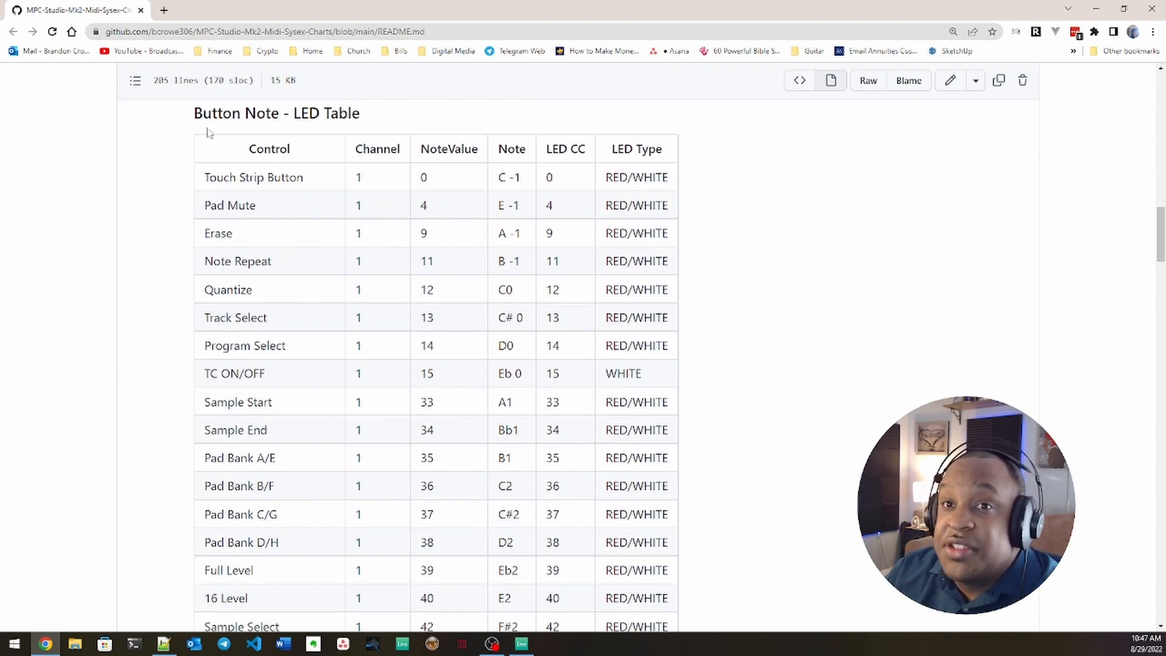
drag(193, 117, 729, 193)
click(610, 191)
scroll(672, 302, down, 2)
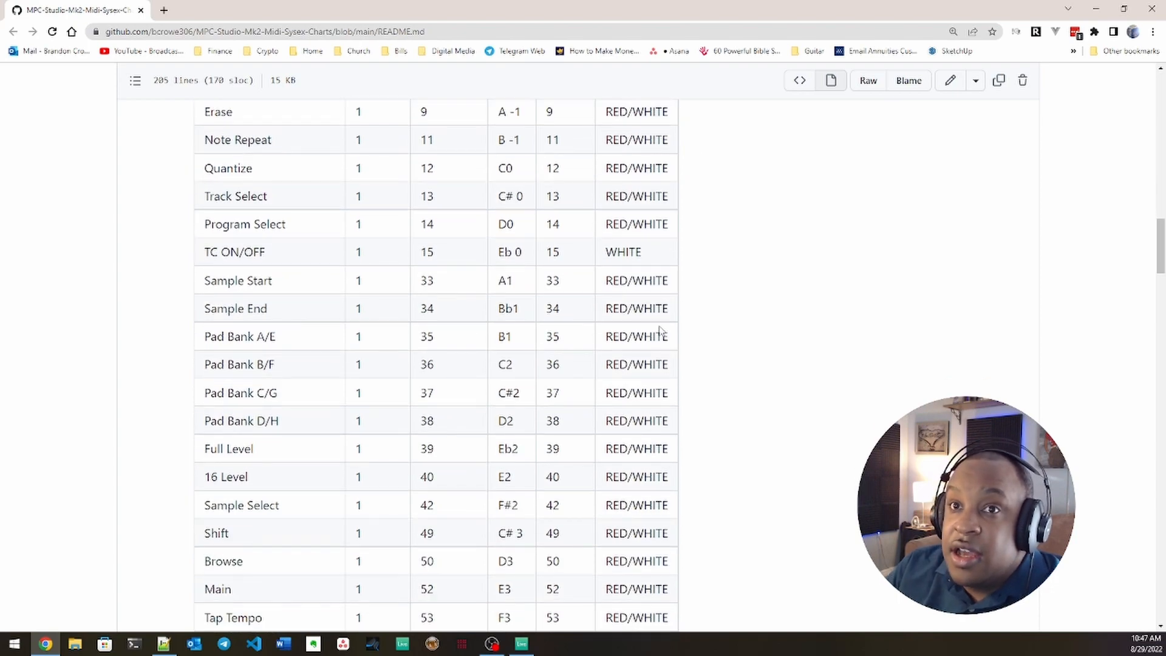
scroll(705, 425, up, 5)
scroll(759, 382, up, 3)
scroll(791, 368, down, 7)
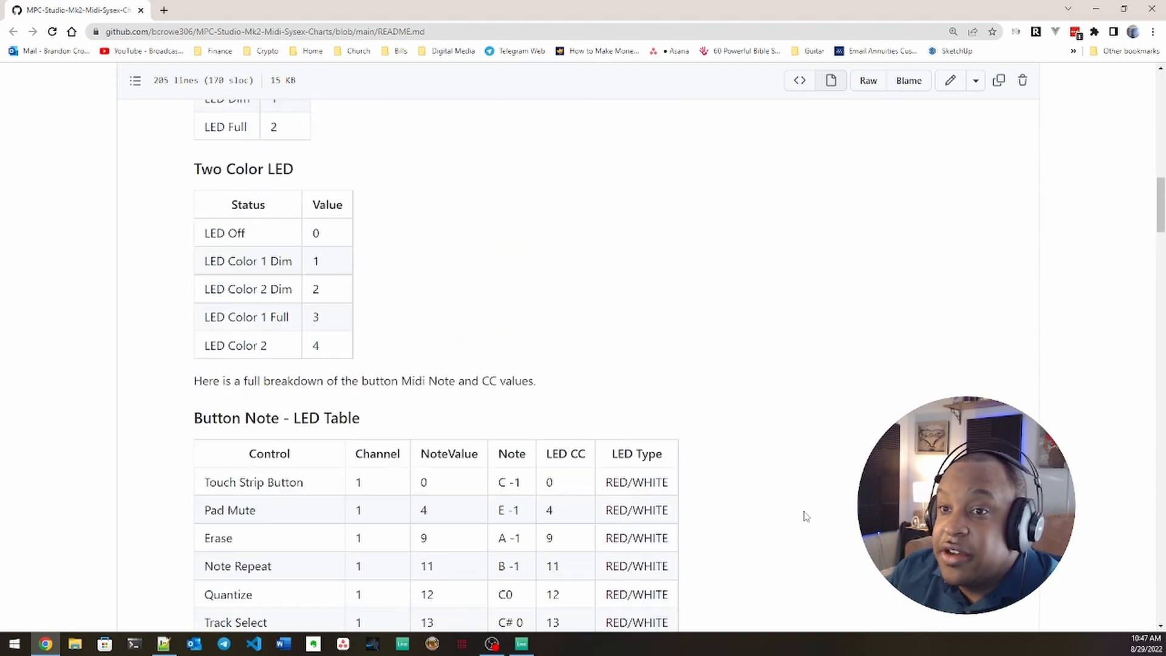
scroll(821, 456, down, 16)
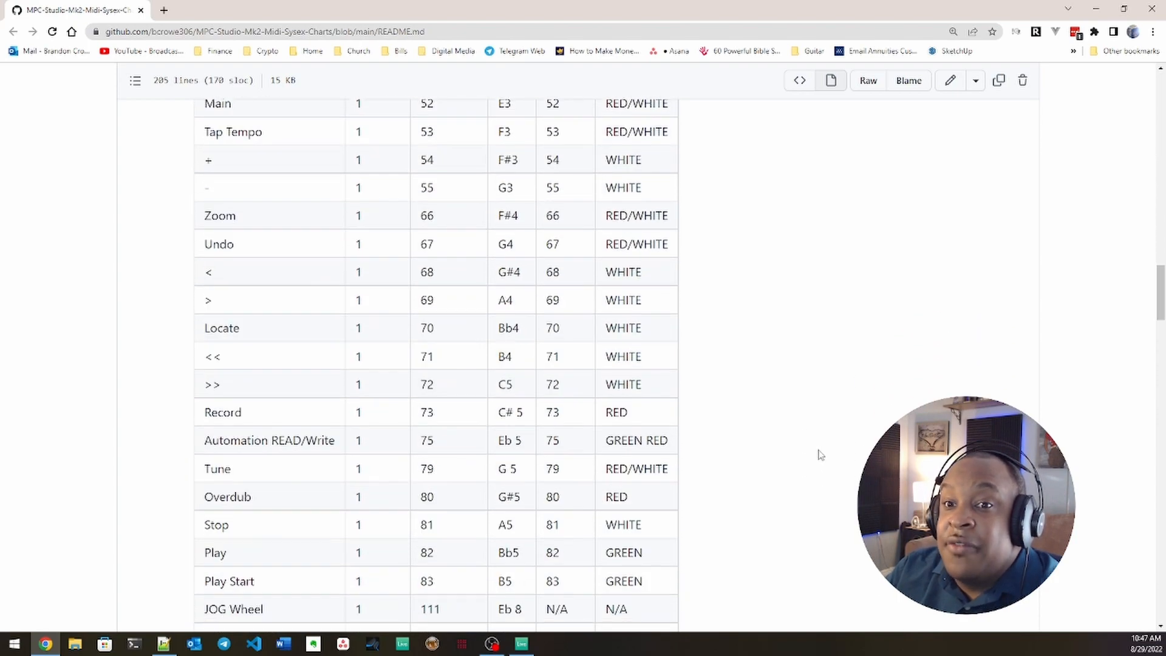
Step: Study the Touch Strip section and its LED chart, highlighting the TC Light 1 row's brightness range
scroll(822, 450, down, 4)
scroll(822, 450, up, 3)
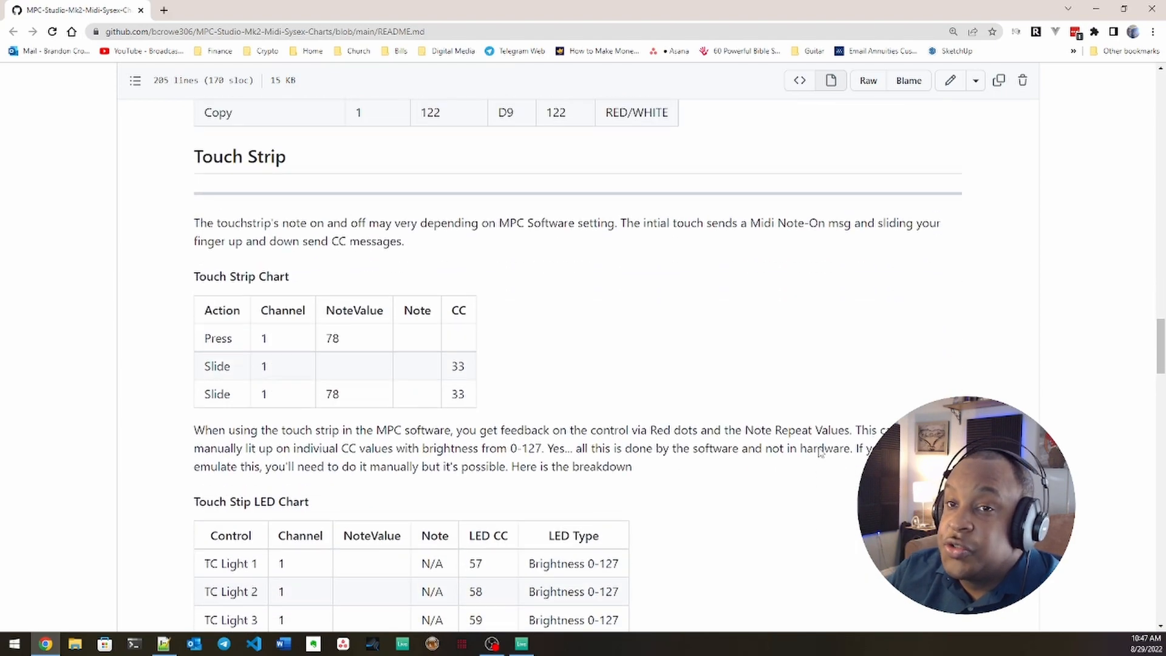
scroll(822, 453, down, 1)
scroll(820, 453, up, 1)
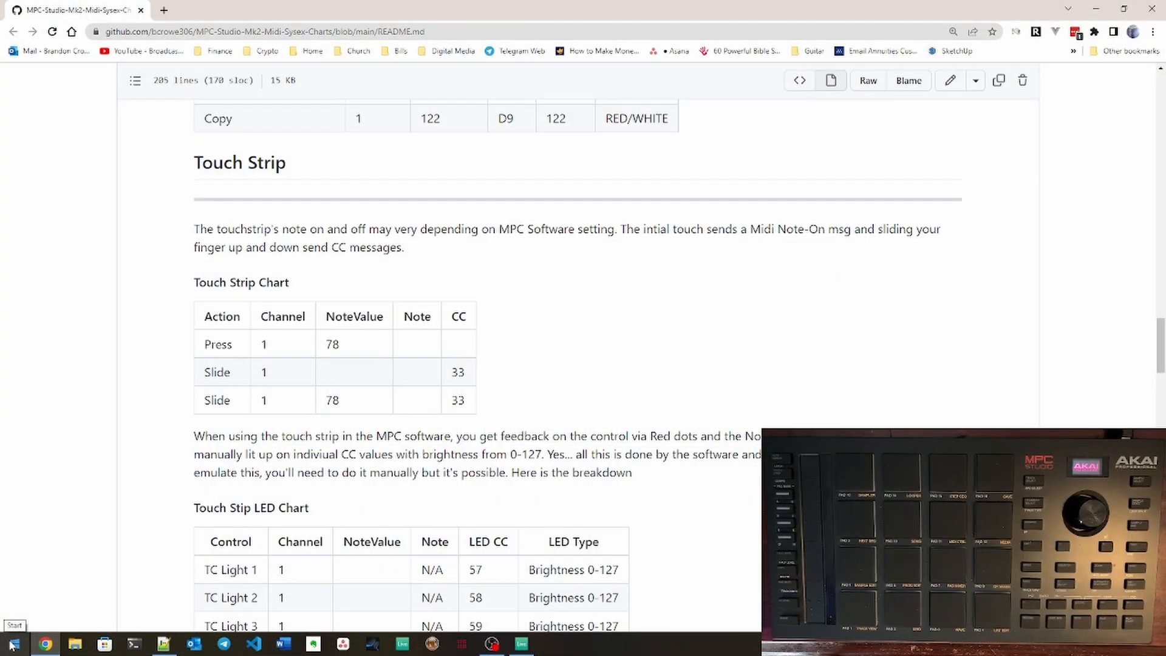
scroll(582, 410, down, 5)
scroll(583, 410, down, 1)
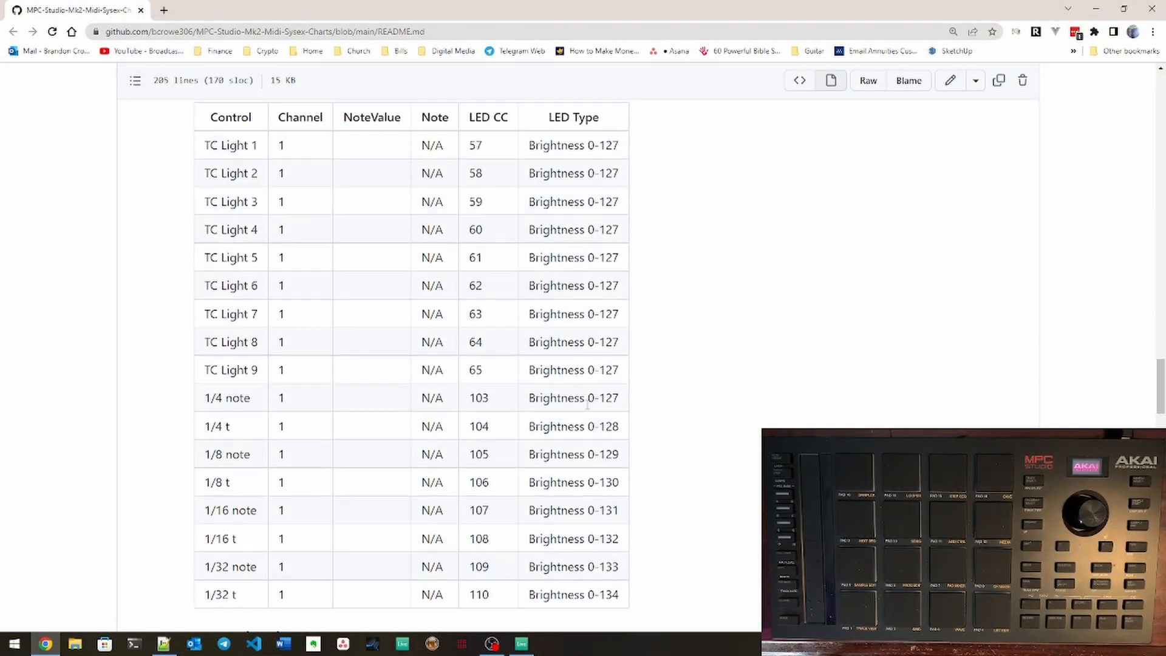
scroll(587, 406, up, 1)
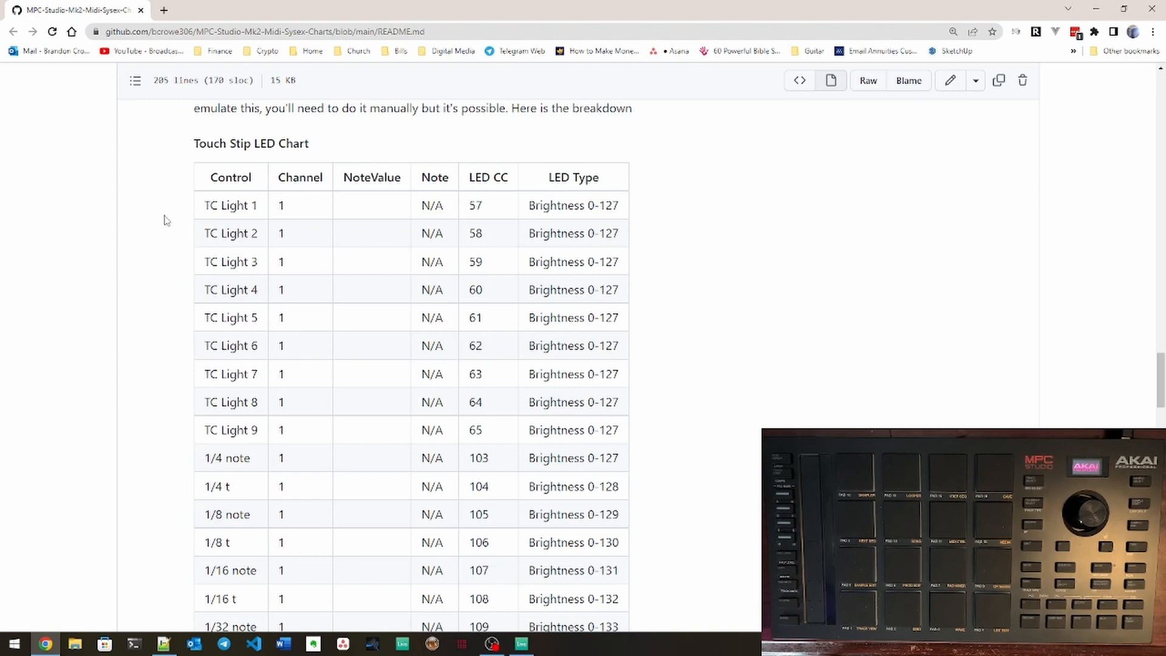
drag(165, 218, 629, 212)
click(630, 213)
drag(530, 205, 624, 219)
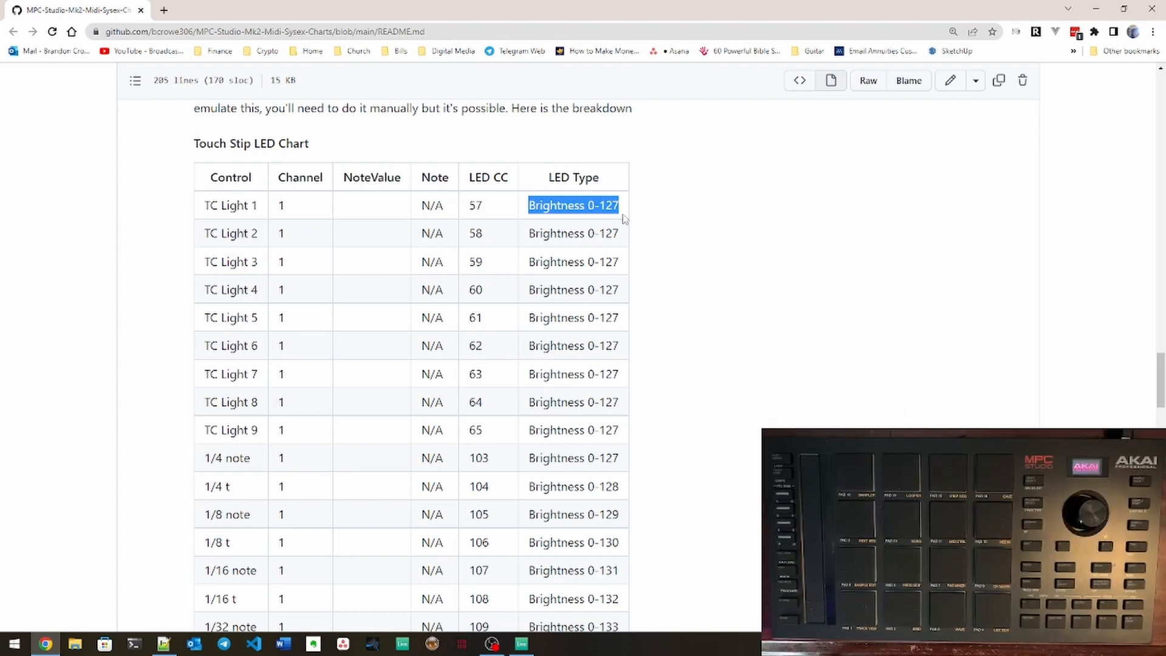
Step: Read the Jog Wheel section and the opening paragraphs of the Pads section on MIDI notes and LED feedback
scroll(699, 299, down, 1)
scroll(698, 300, down, 9)
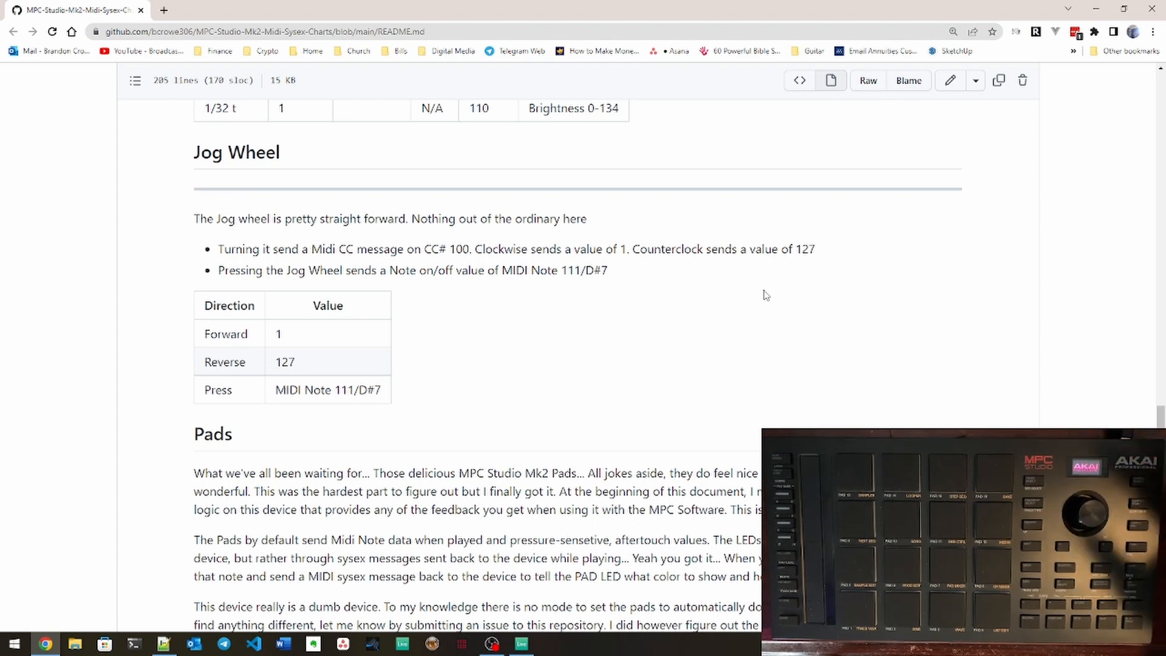
scroll(668, 179, down, 5)
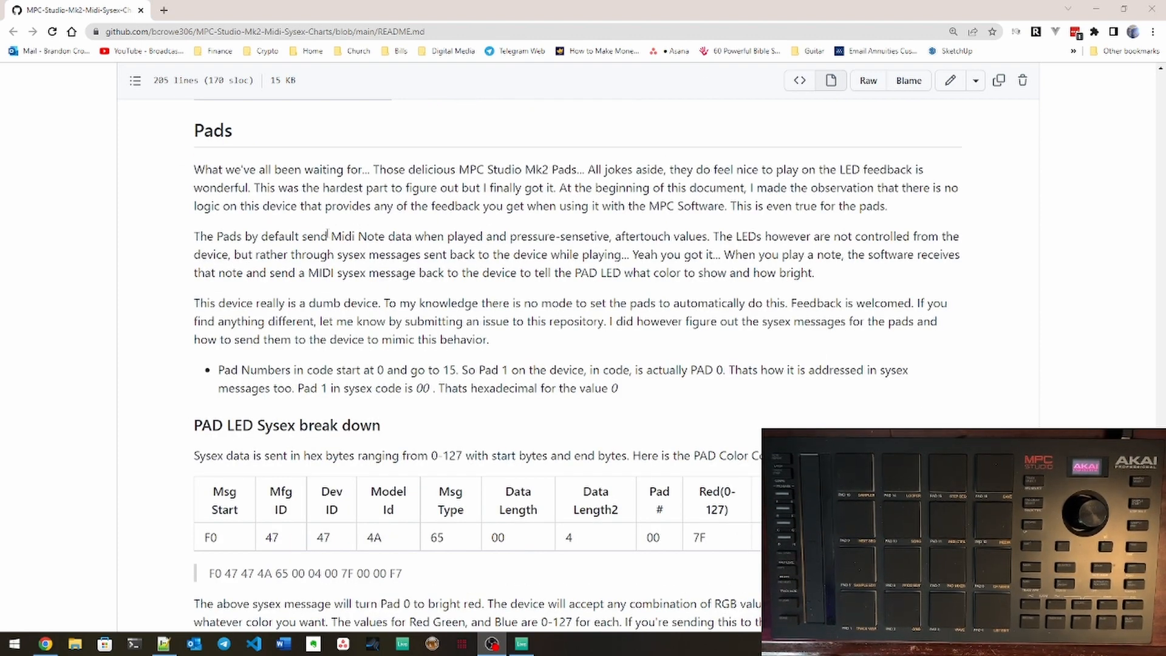
scroll(243, 194, down, 1)
scroll(276, 205, up, 1)
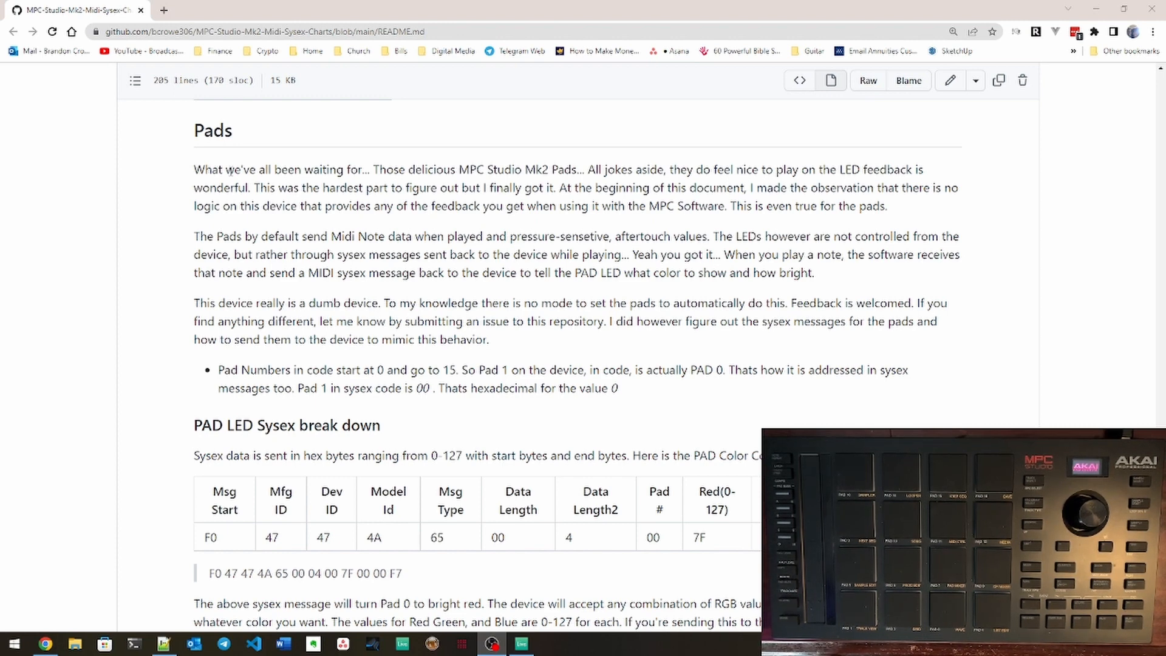
drag(195, 169, 428, 169)
click(471, 182)
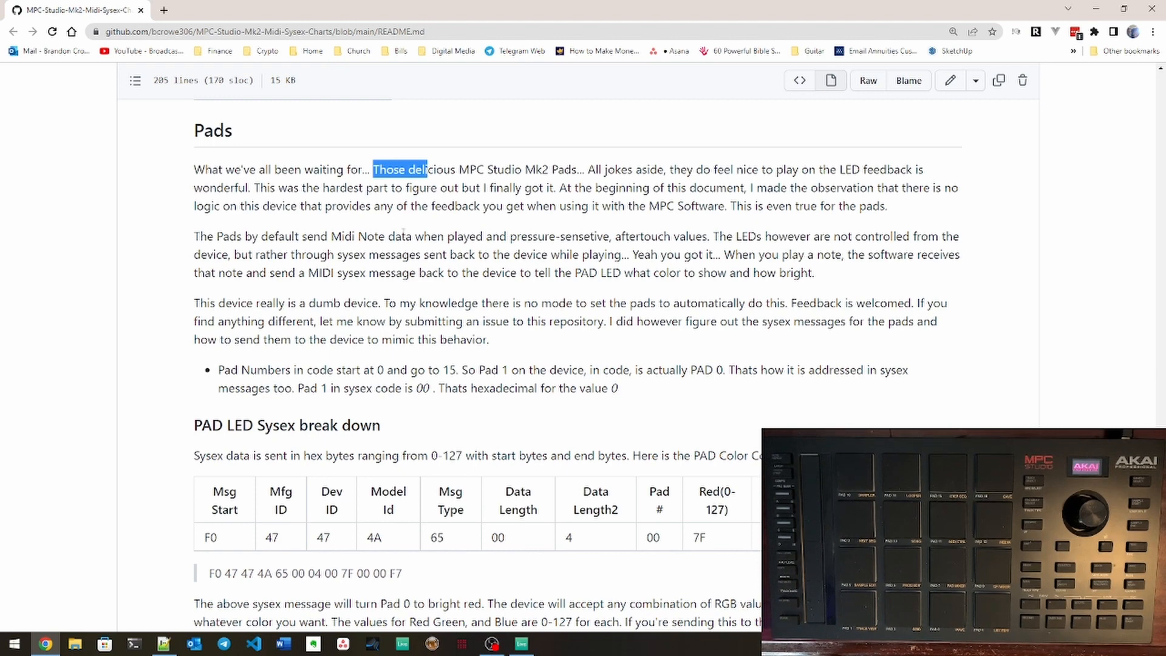
Step: Read the rest of the Pads section on LED feedback and pad numbering, through to the PAD LED Sysex break down table
scroll(636, 303, down, 1)
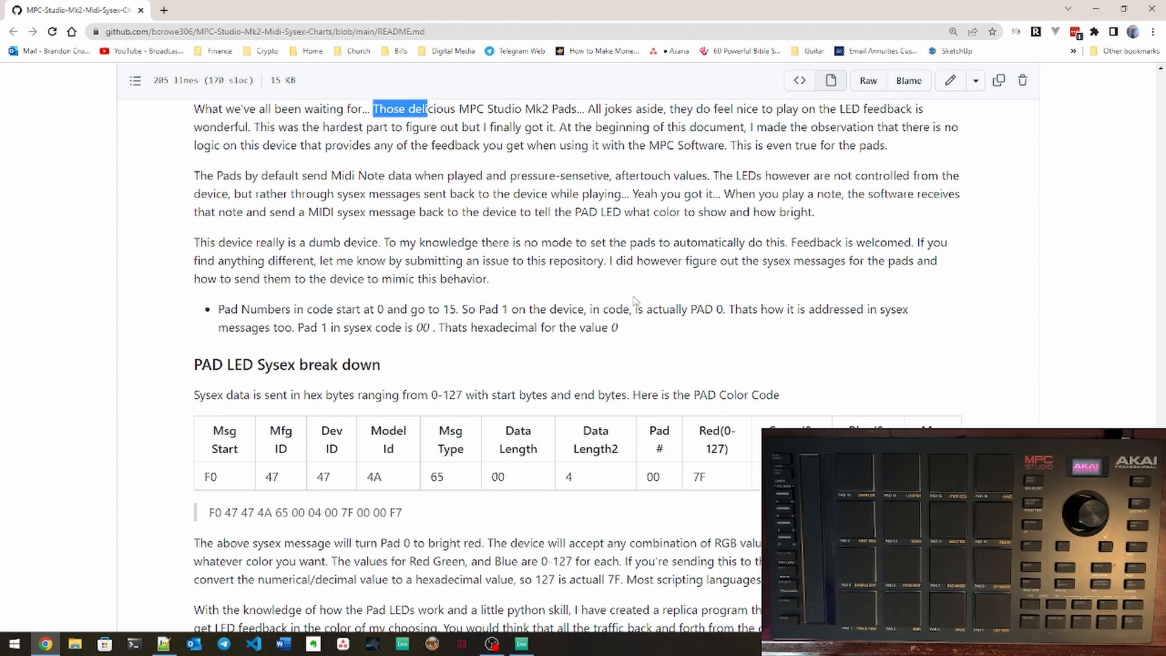
scroll(632, 300, down, 1)
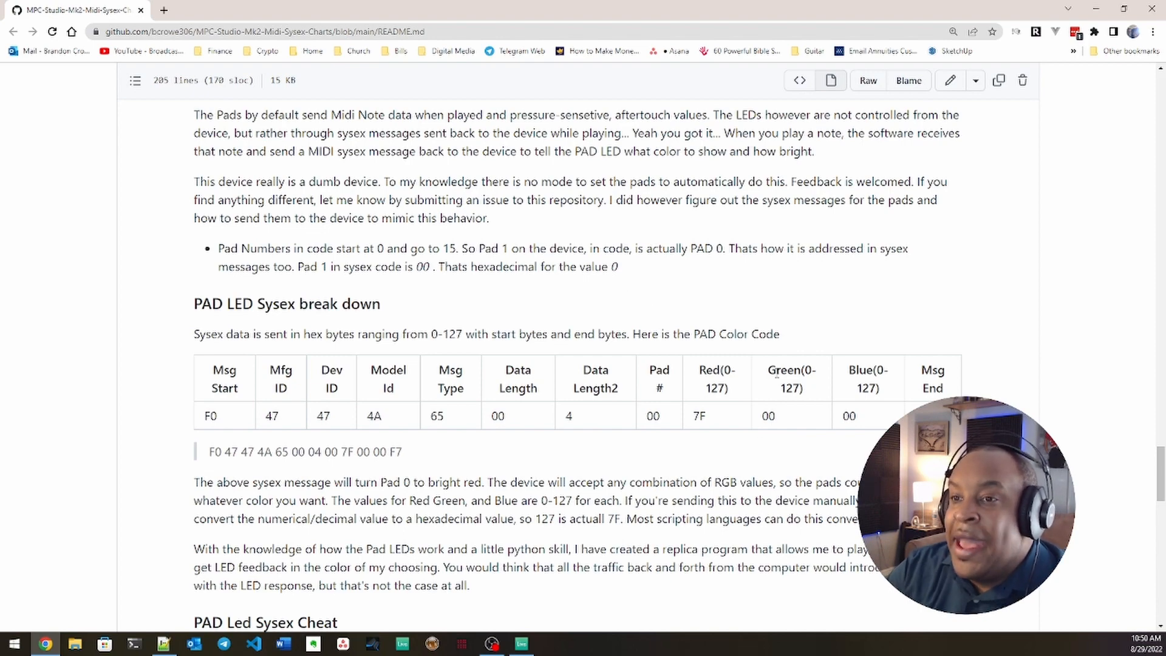
scroll(630, 299, down, 2)
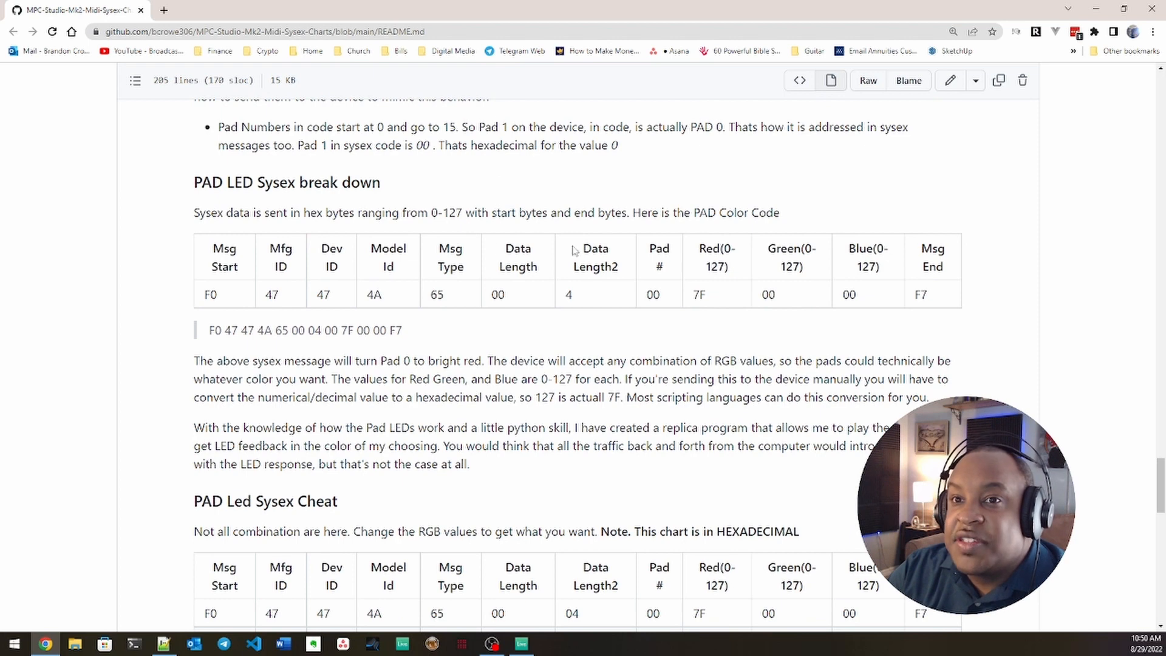
scroll(602, 182, down, 1)
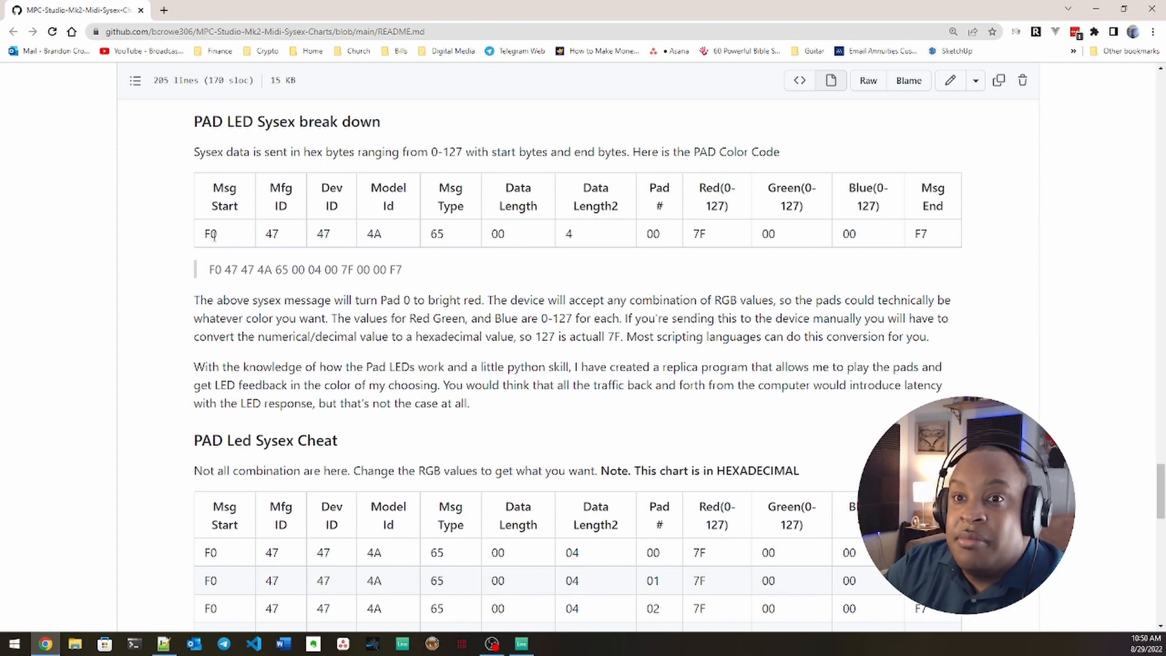
Step: Examine the manufacturer ID, device ID, model ID, message type and data length bytes in the PAD LED Sysex table, highlighting the values
double_click(270, 235)
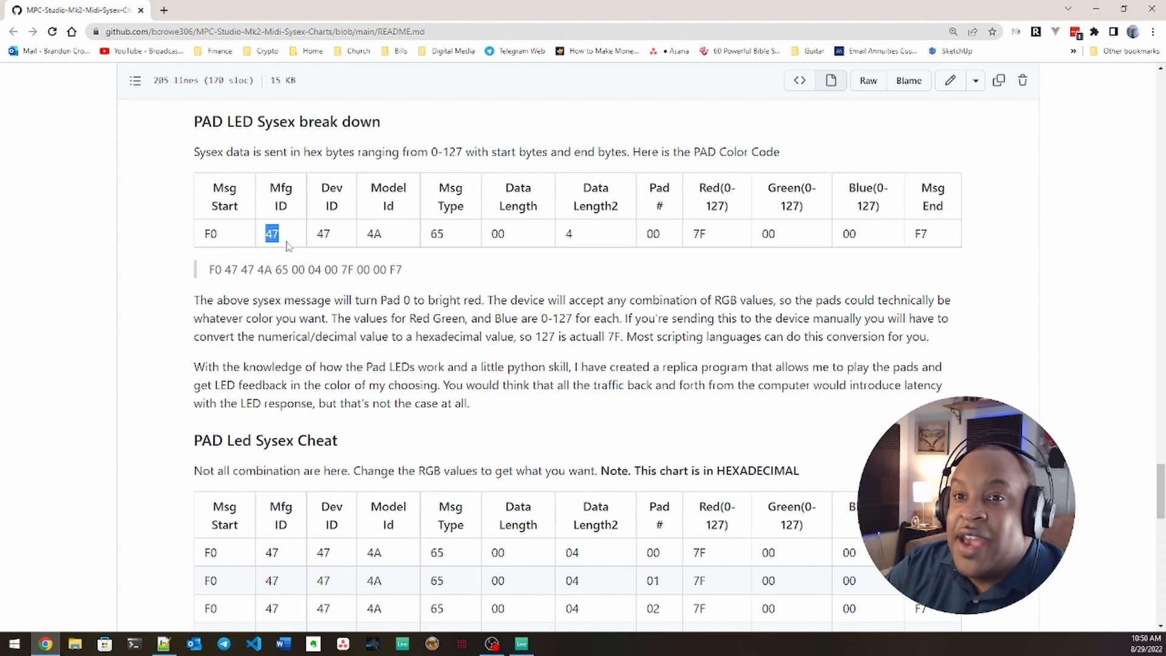
double_click(323, 235)
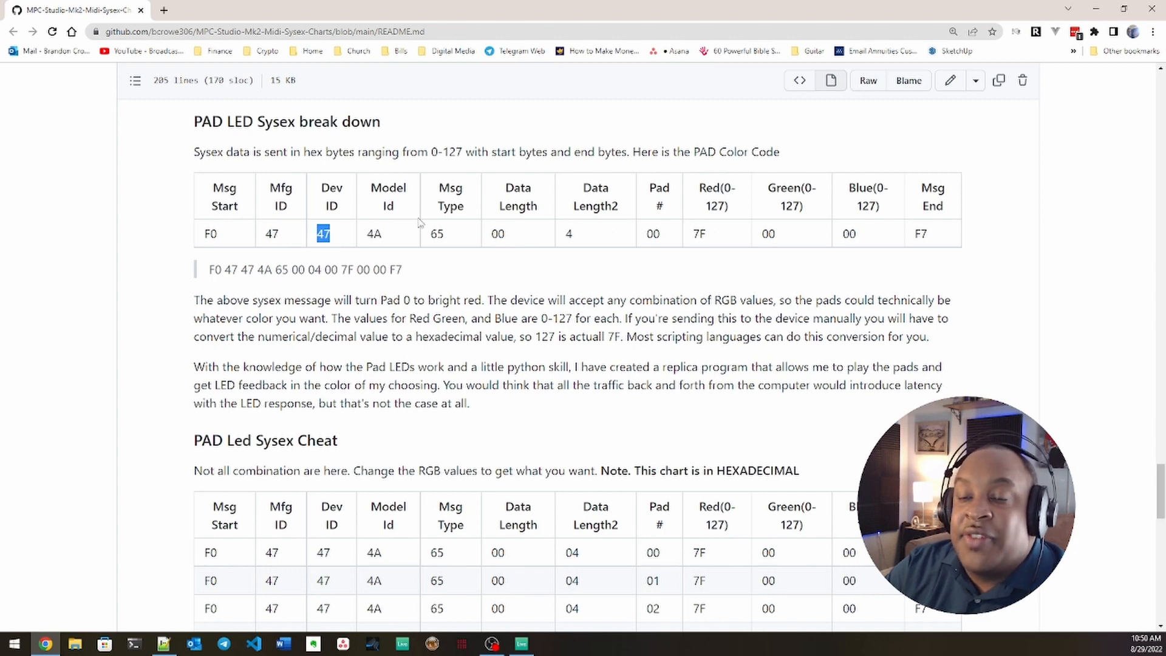
double_click(373, 235)
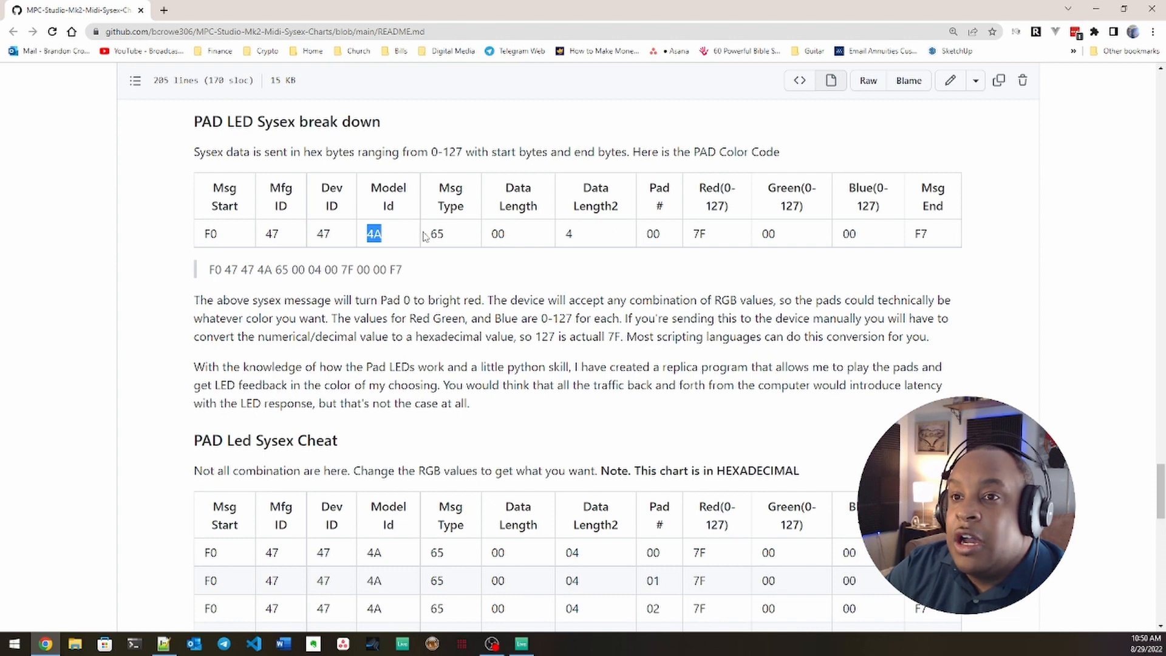
drag(431, 234, 572, 236)
click(563, 232)
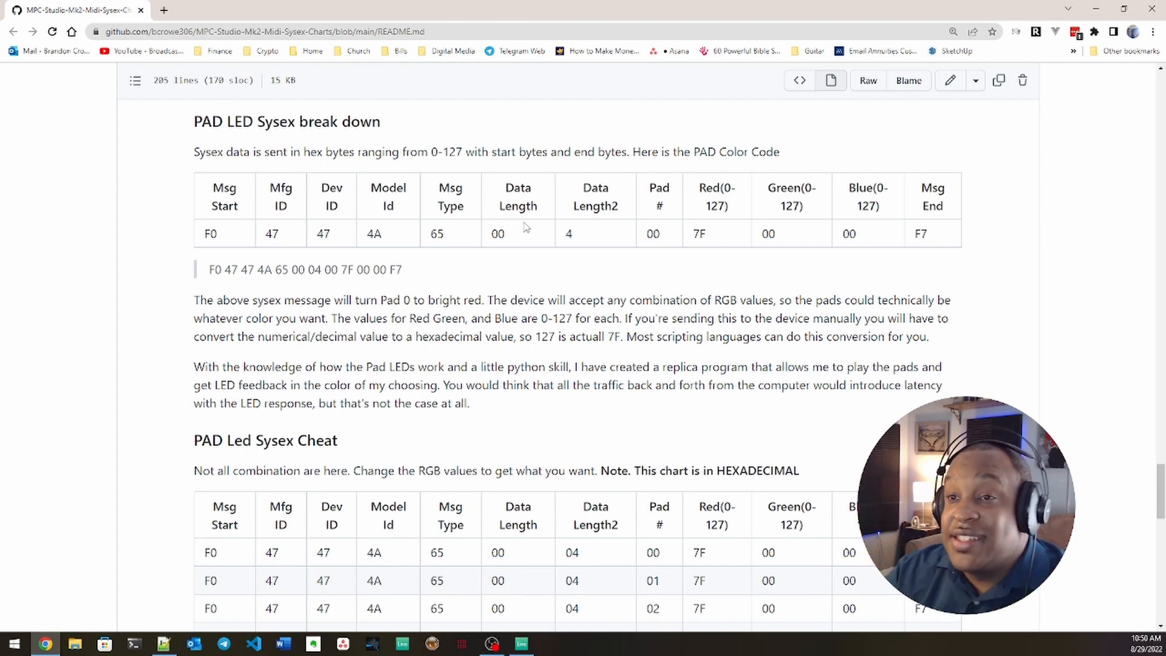
Step: Examine the pad number, red, green, blue and message end bytes in the PAD LED Sysex table, highlighting the pad number again
double_click(653, 234)
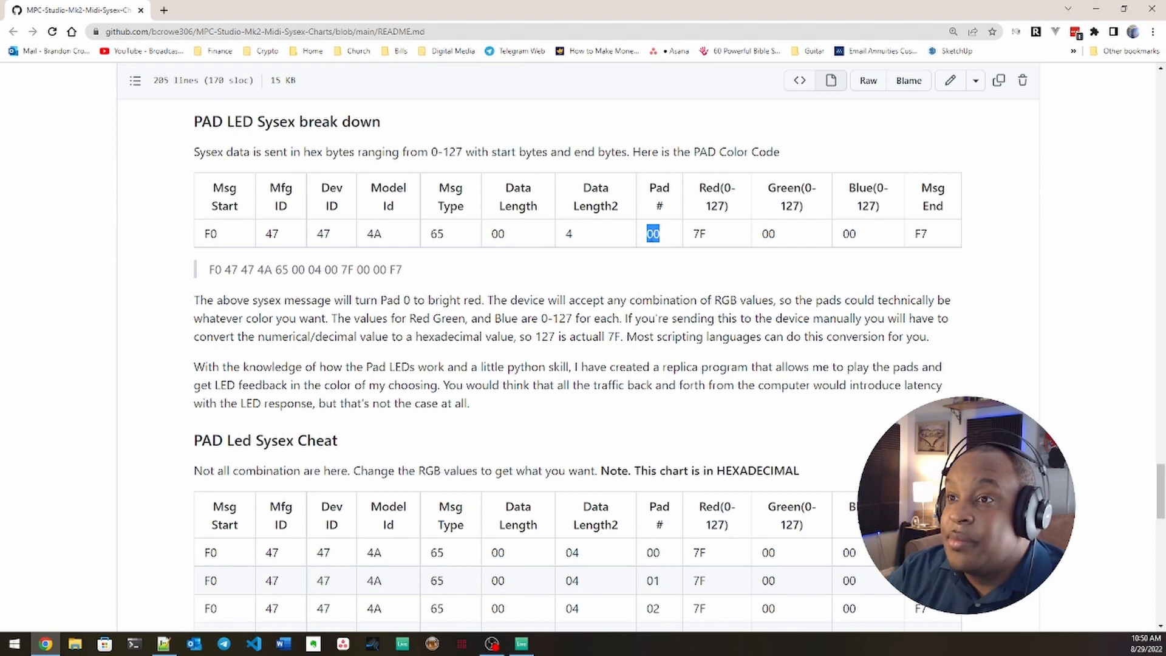
double_click(699, 234)
double_click(768, 234)
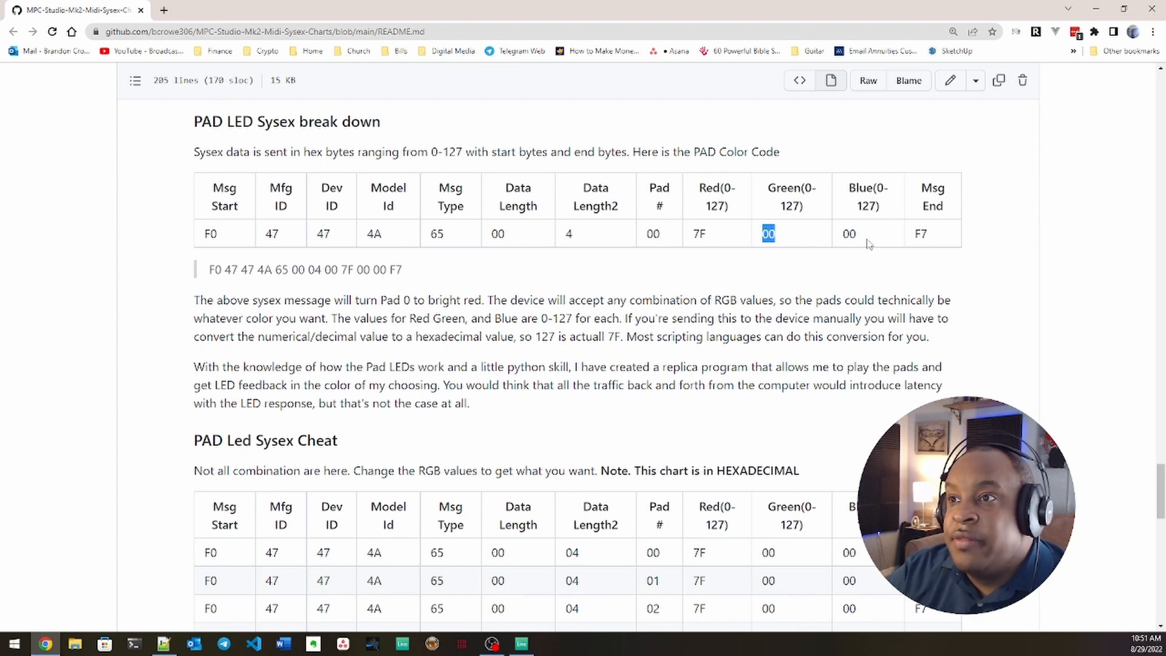
click(850, 234)
double_click(851, 233)
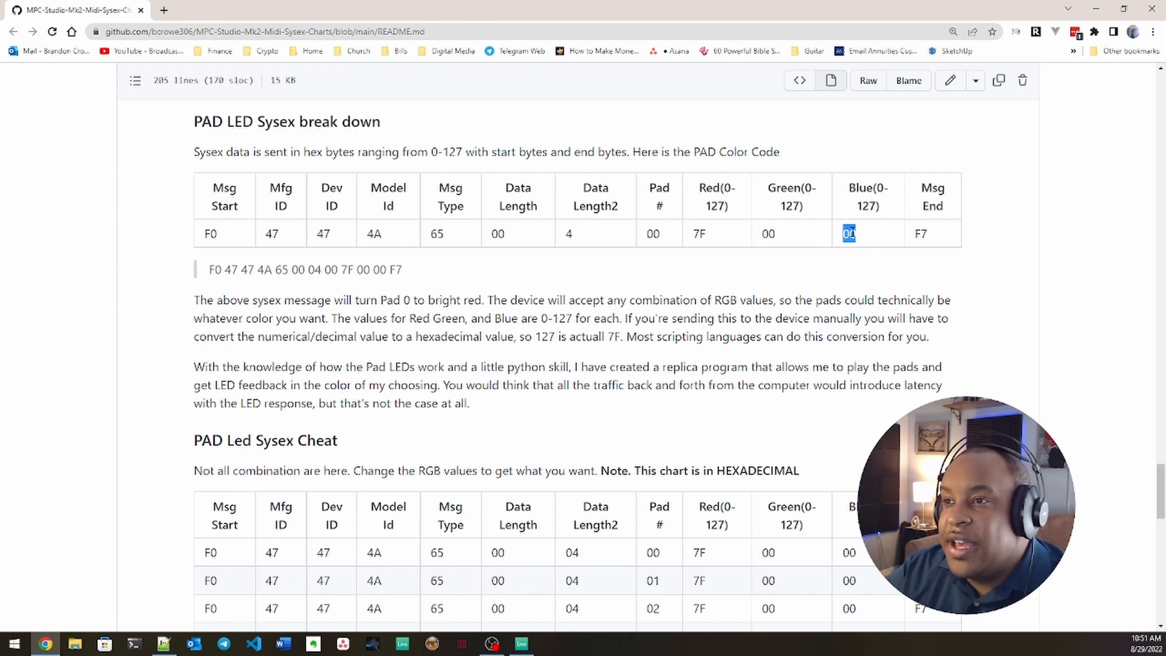
double_click(918, 234)
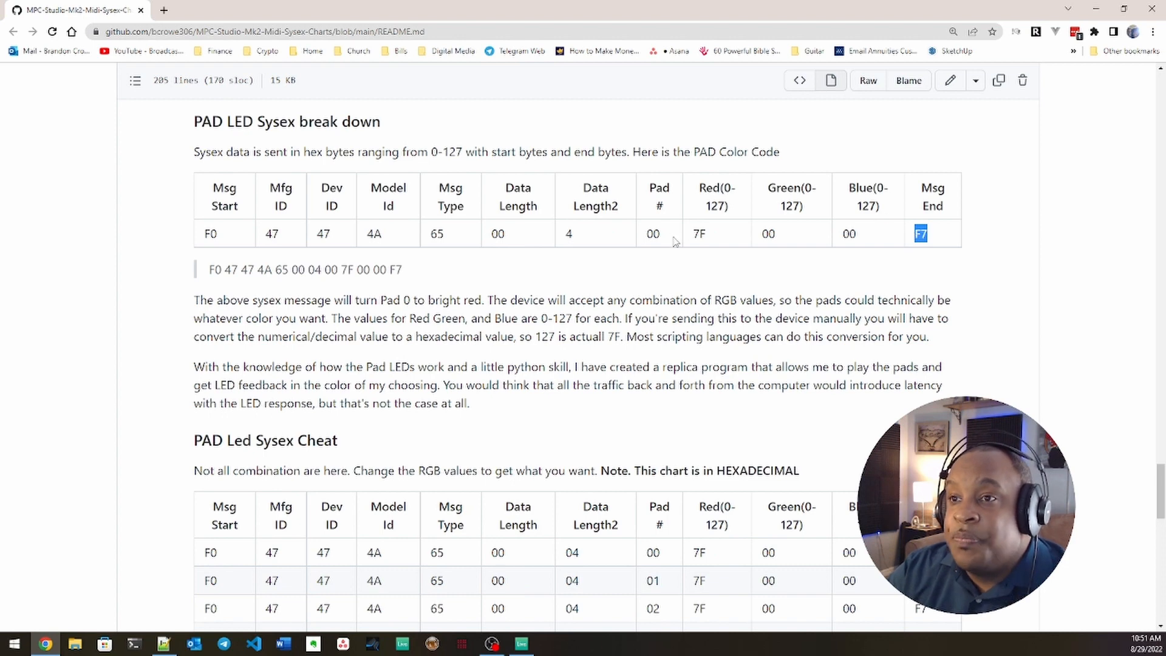
drag(652, 236, 657, 235)
double_click(654, 235)
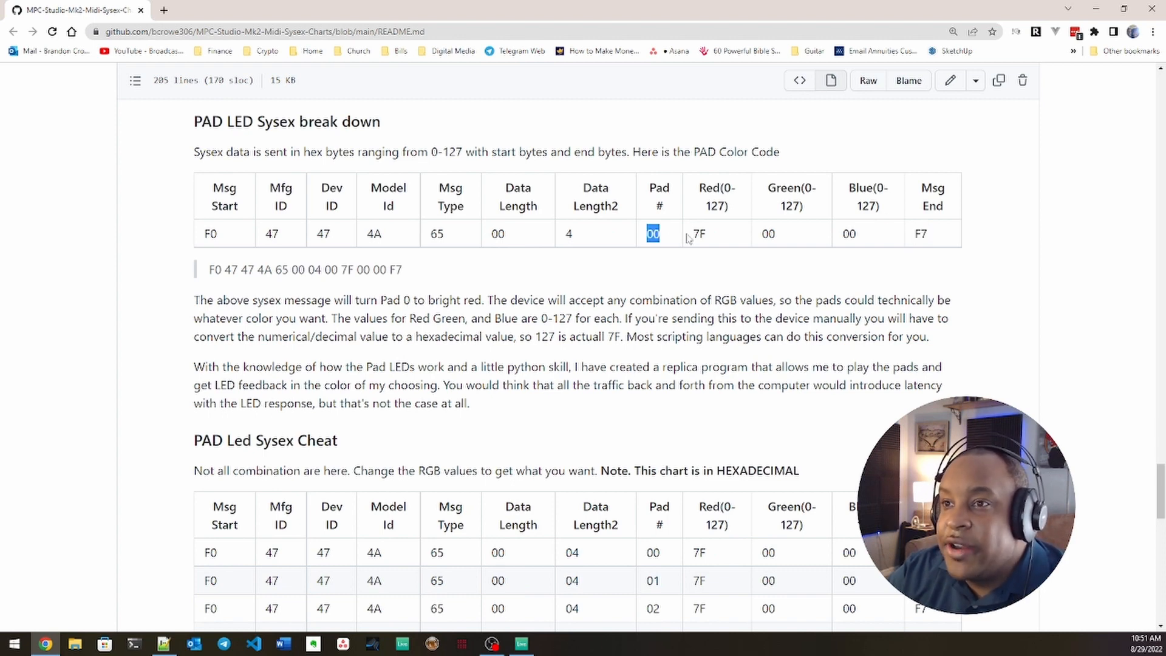
click(697, 235)
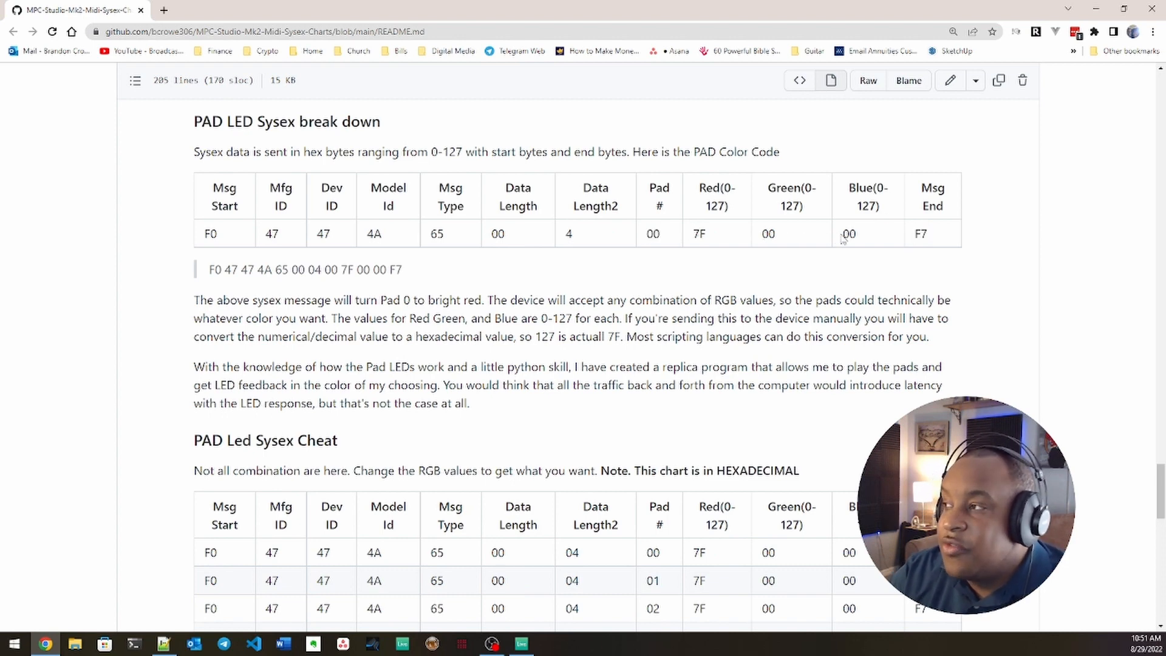
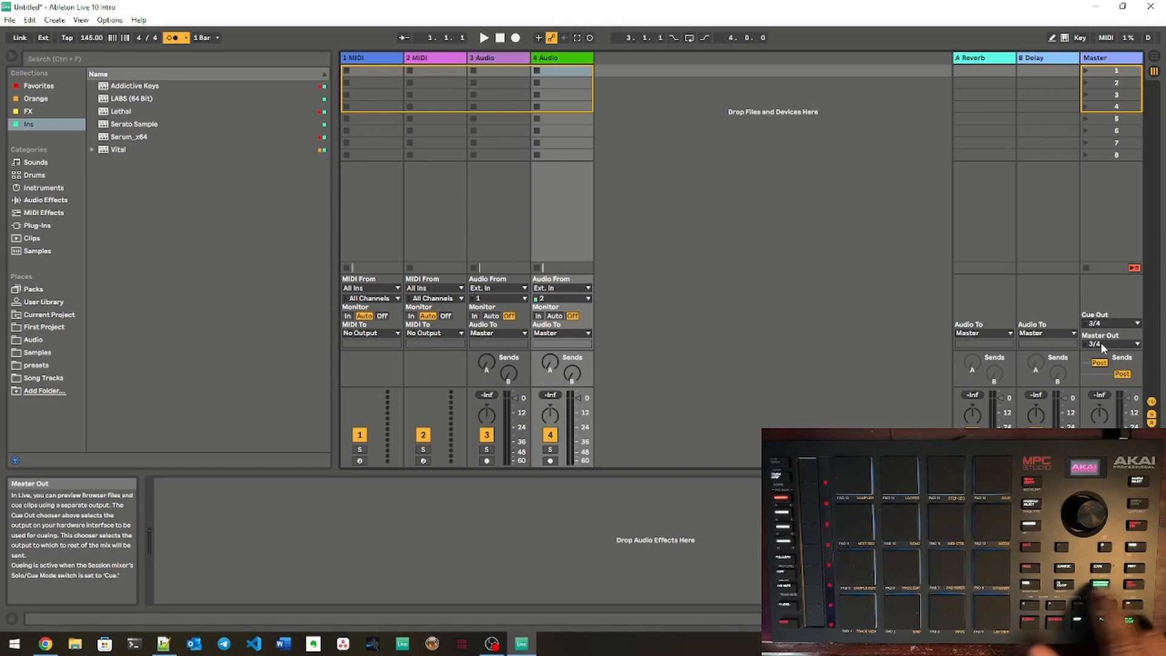
Step: Switch repeatedly between the Session and Arrangement views
key(Tab)
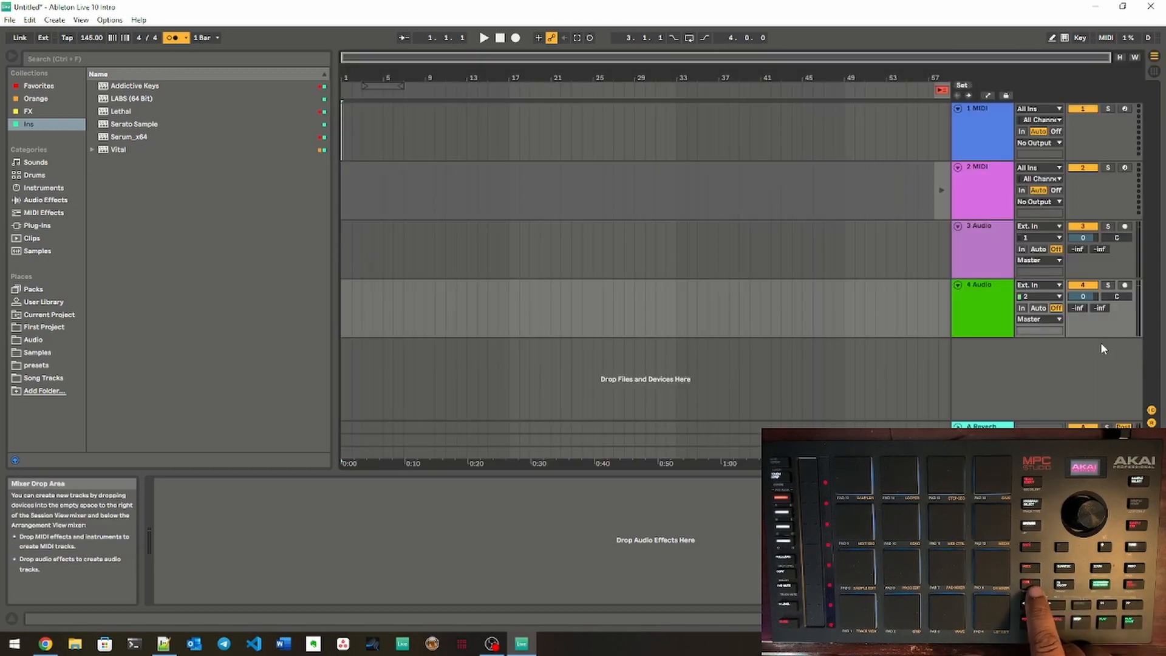
key(Tab)
key(Tab)
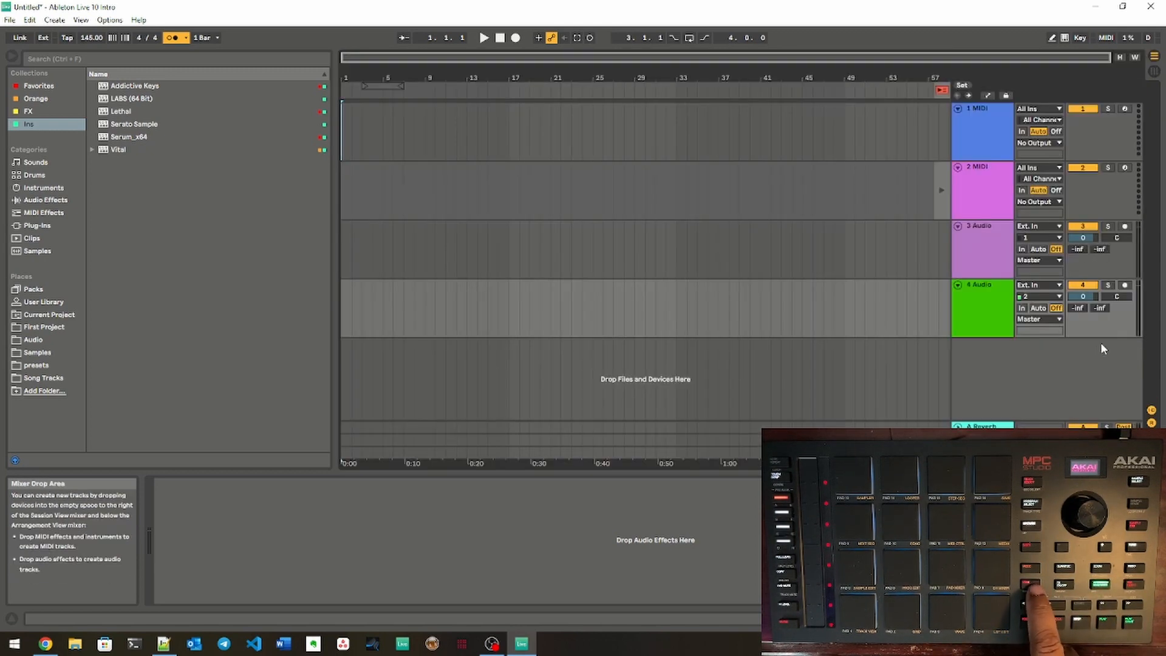
key(Tab)
key(Tab)
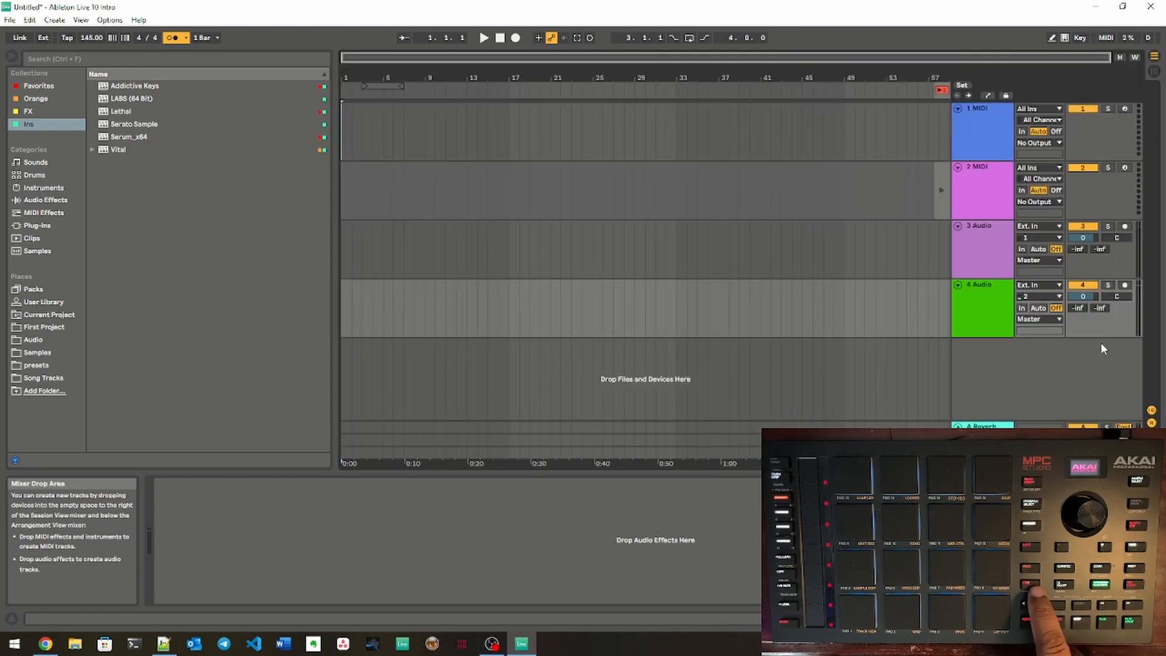
key(Tab)
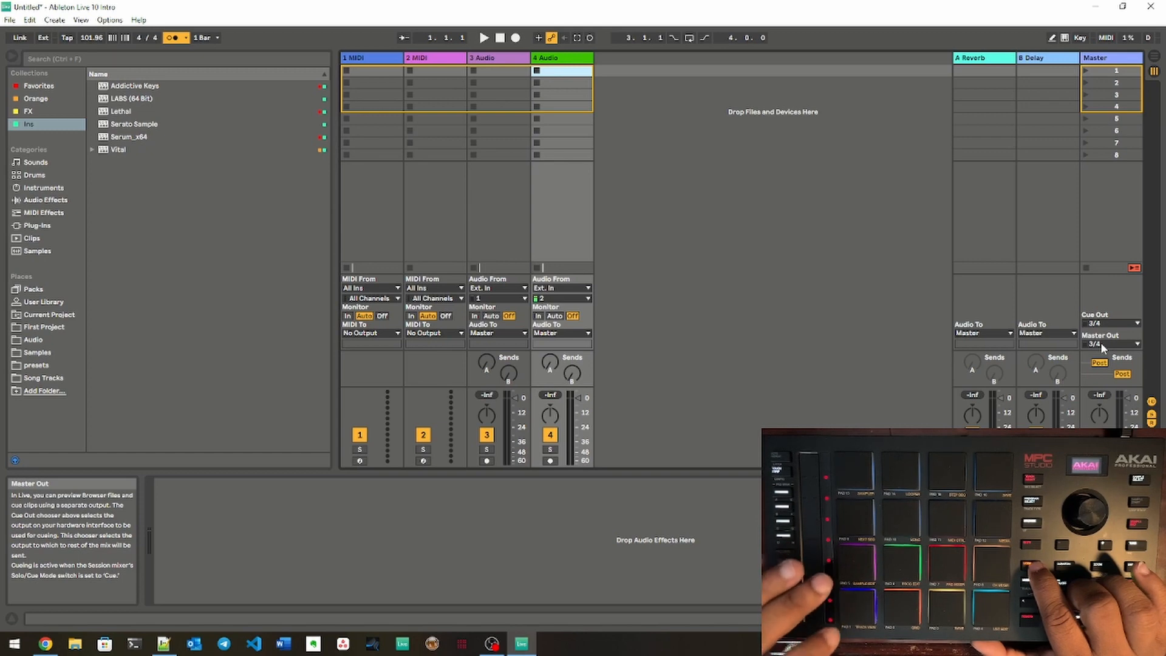
Step: Insert a new audio track after the 4 Audio track, plus a new MIDI track
key(ctrl+t)
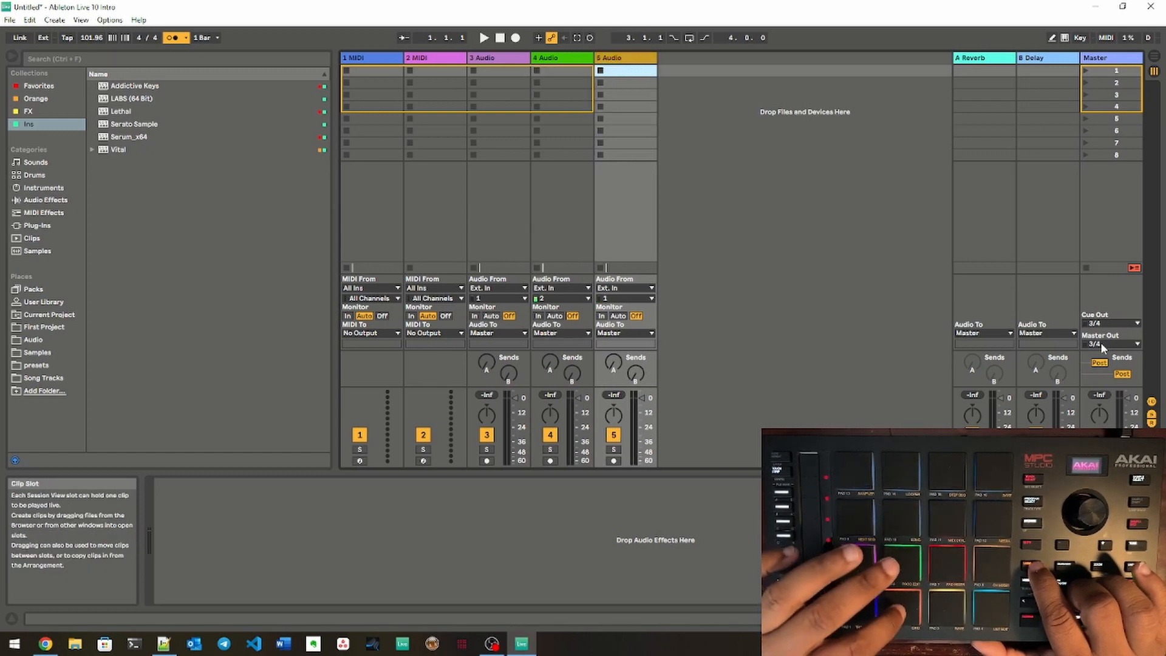
key(ctrl+shift+t)
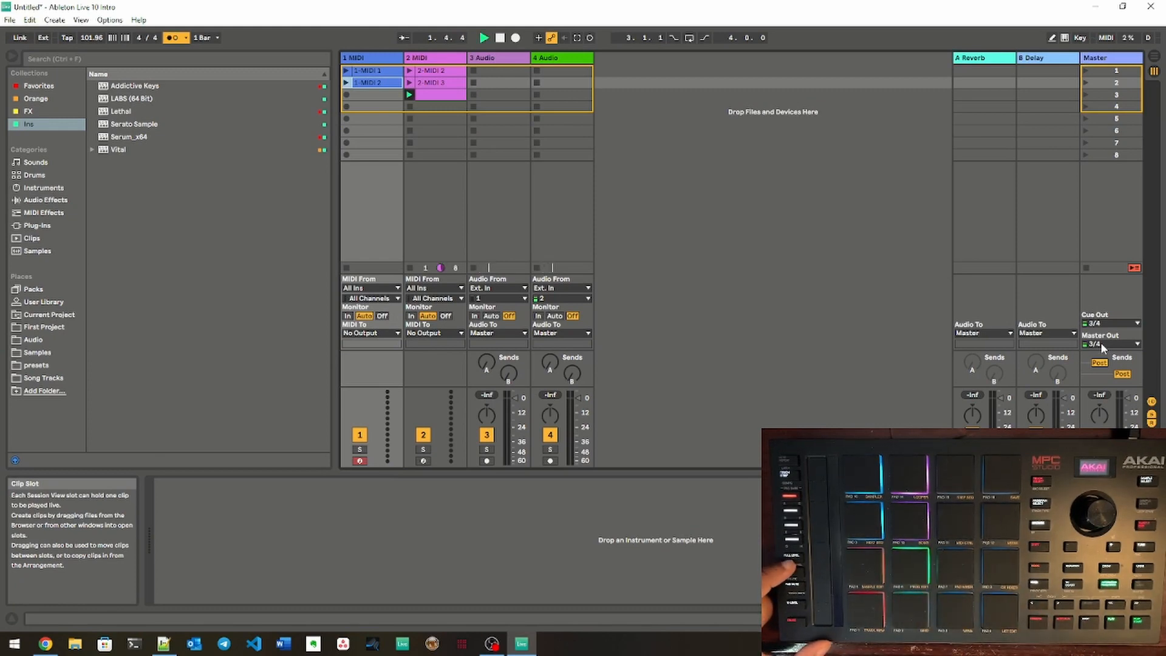
click(435, 94)
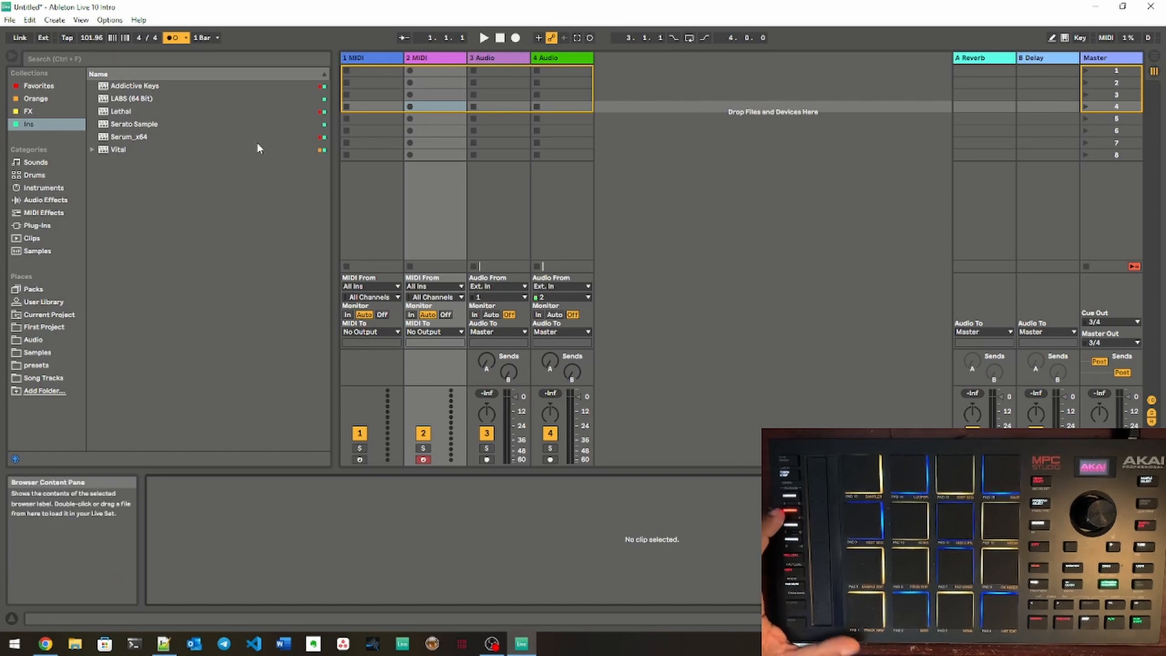
Step: Load the BC - Default Trap Kit drum rack from the Instruments category onto the 2 MIDI track and close its MEqualizer window
click(34, 175)
click(40, 189)
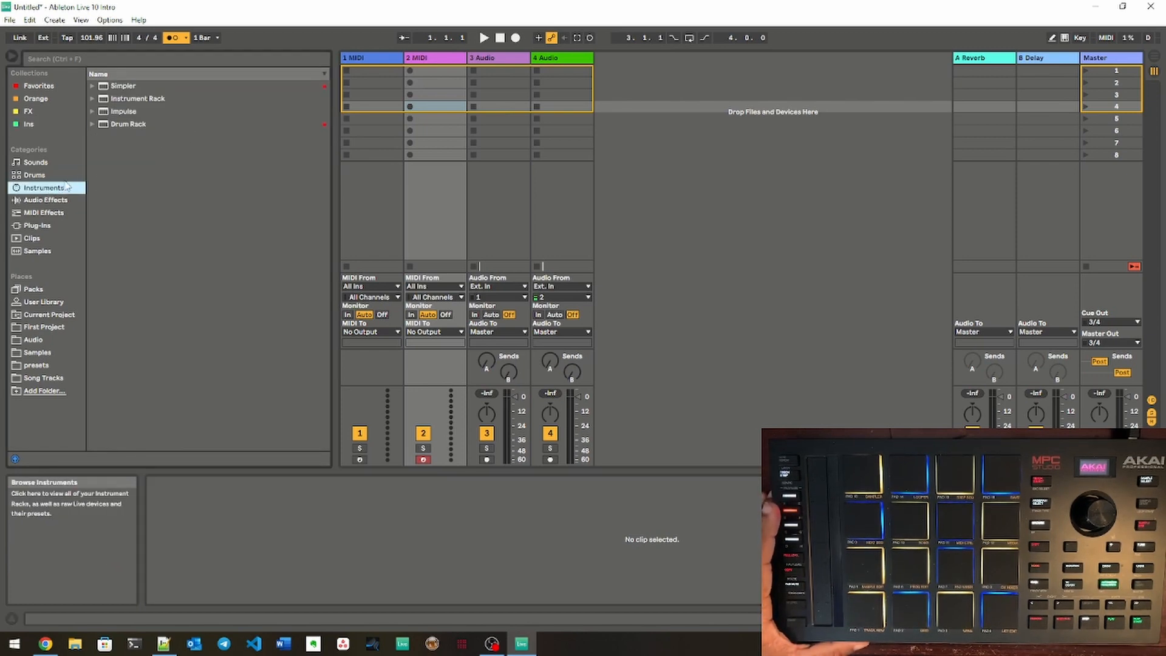
click(92, 124)
click(122, 266)
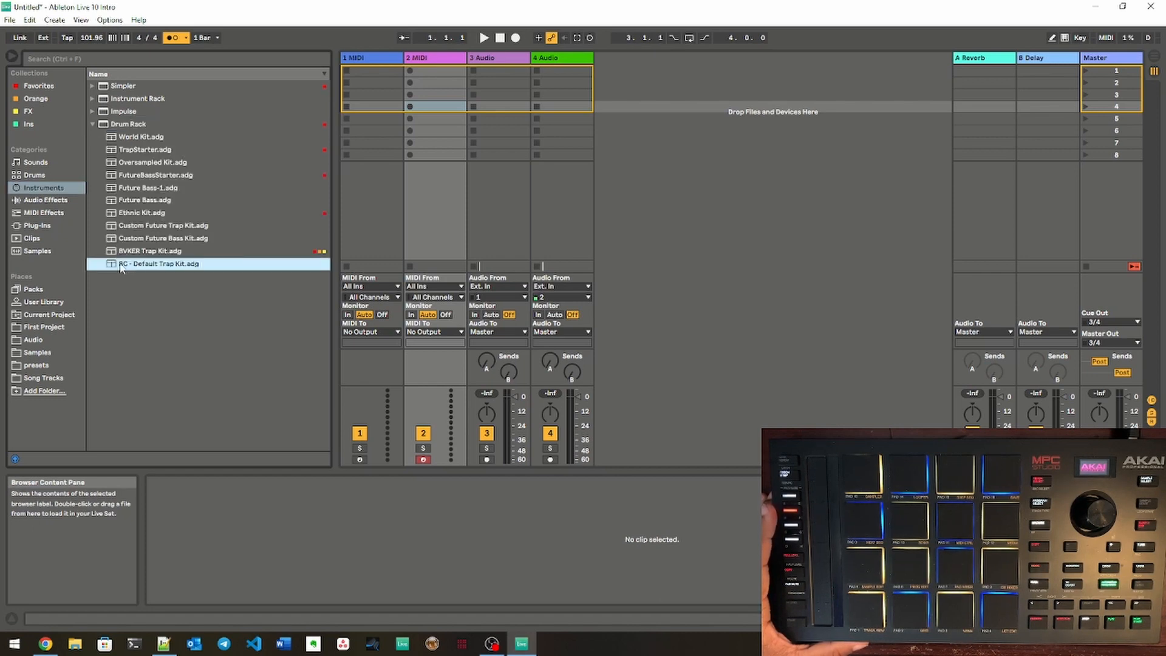
click(434, 63)
drag(433, 62, 433, 62)
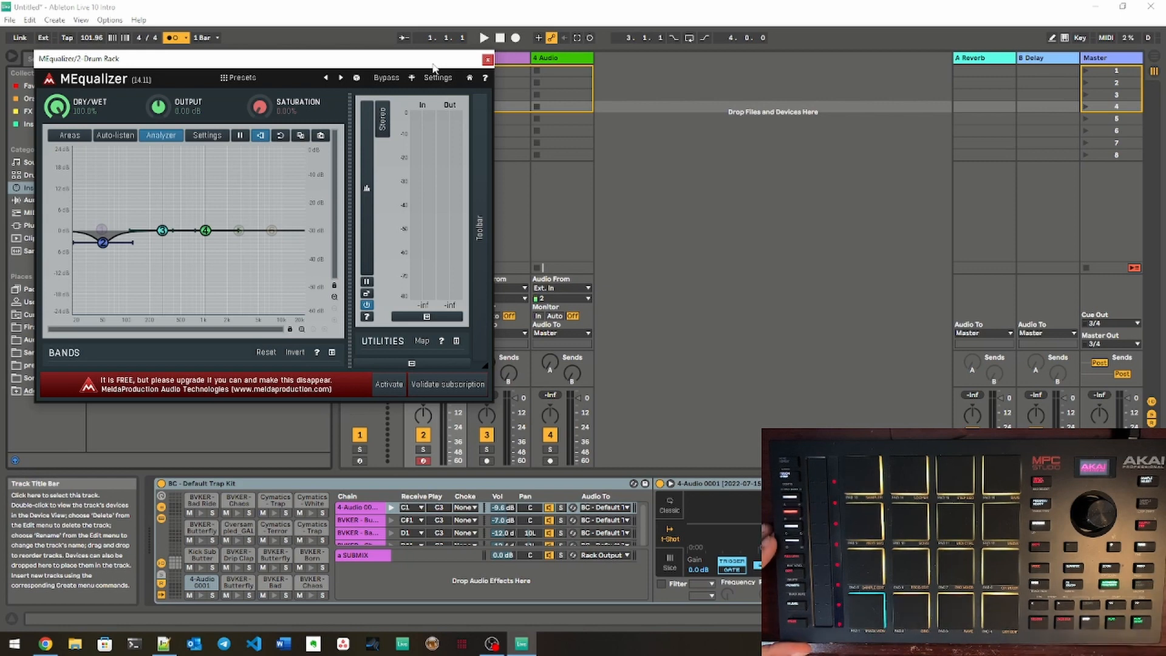
click(487, 60)
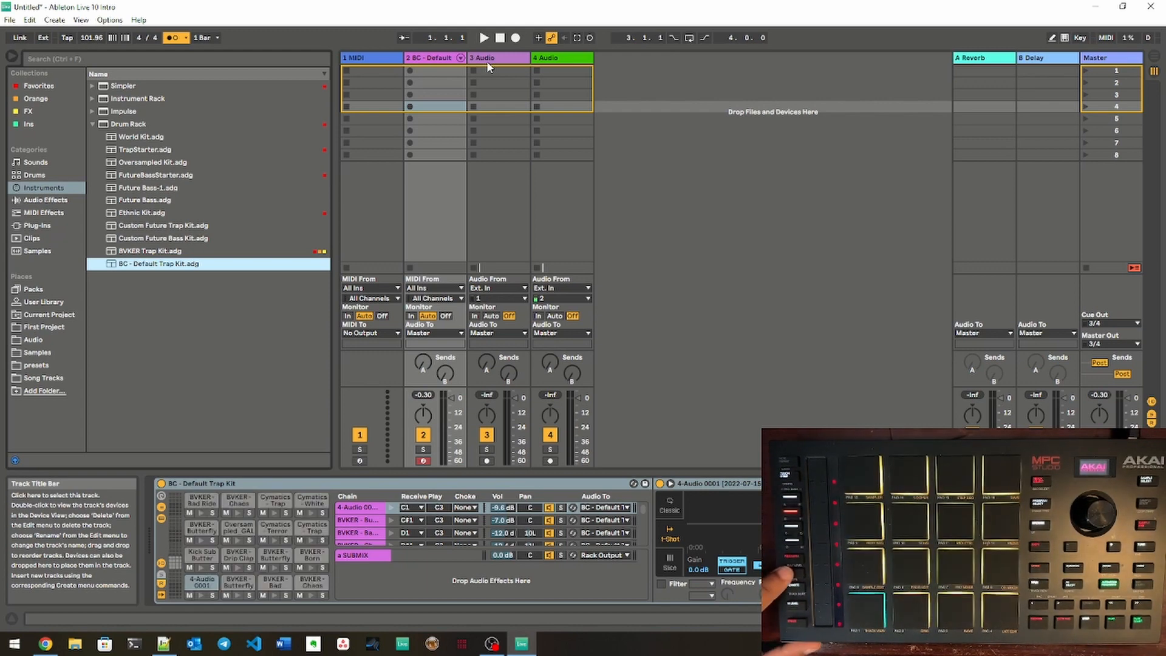
Step: Load the BVKER Trap Kit drum rack onto the 1 MIDI track
click(146, 250)
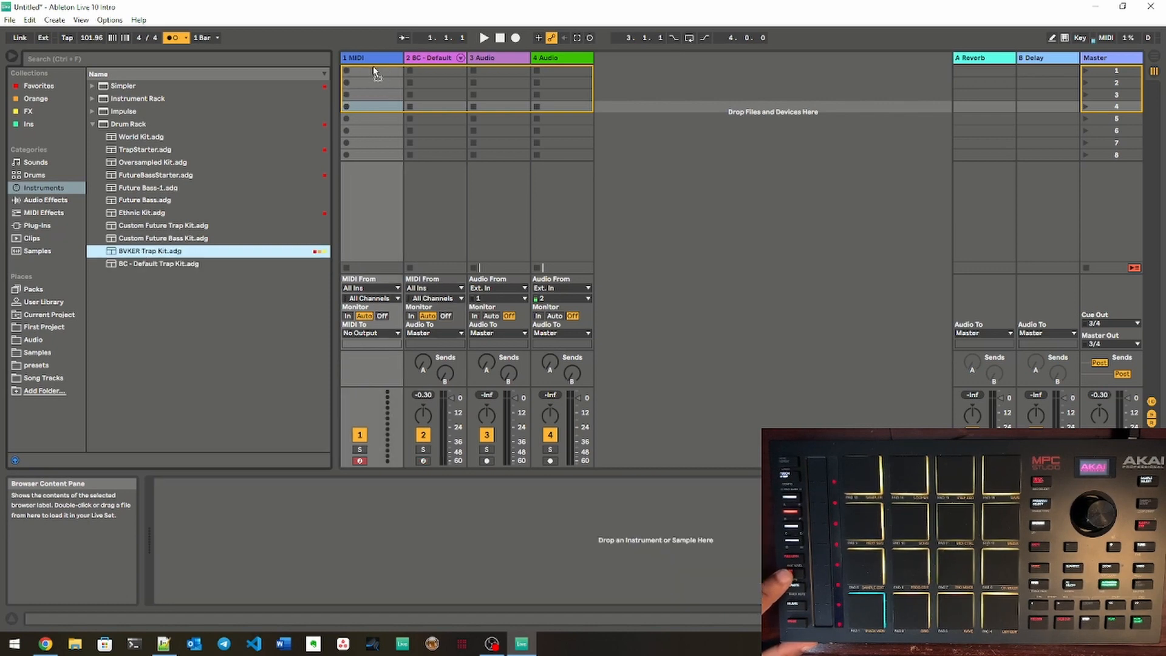
click(372, 59)
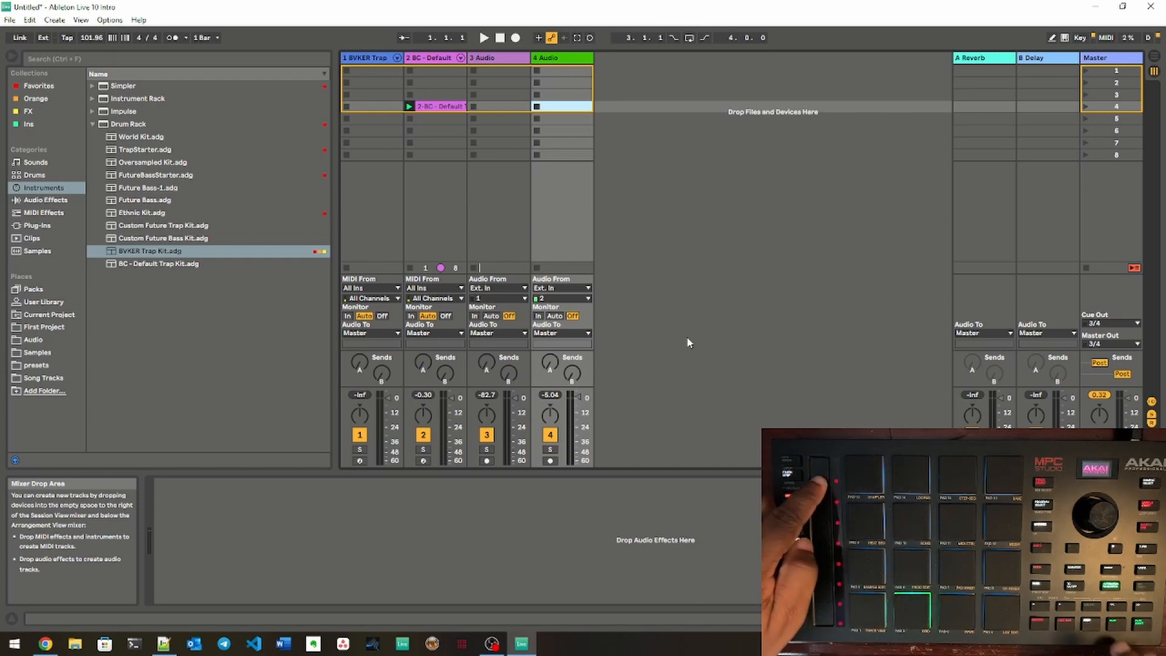
Step: Play the set, and switch to the Arrangement view and back to the Session view
key(space)
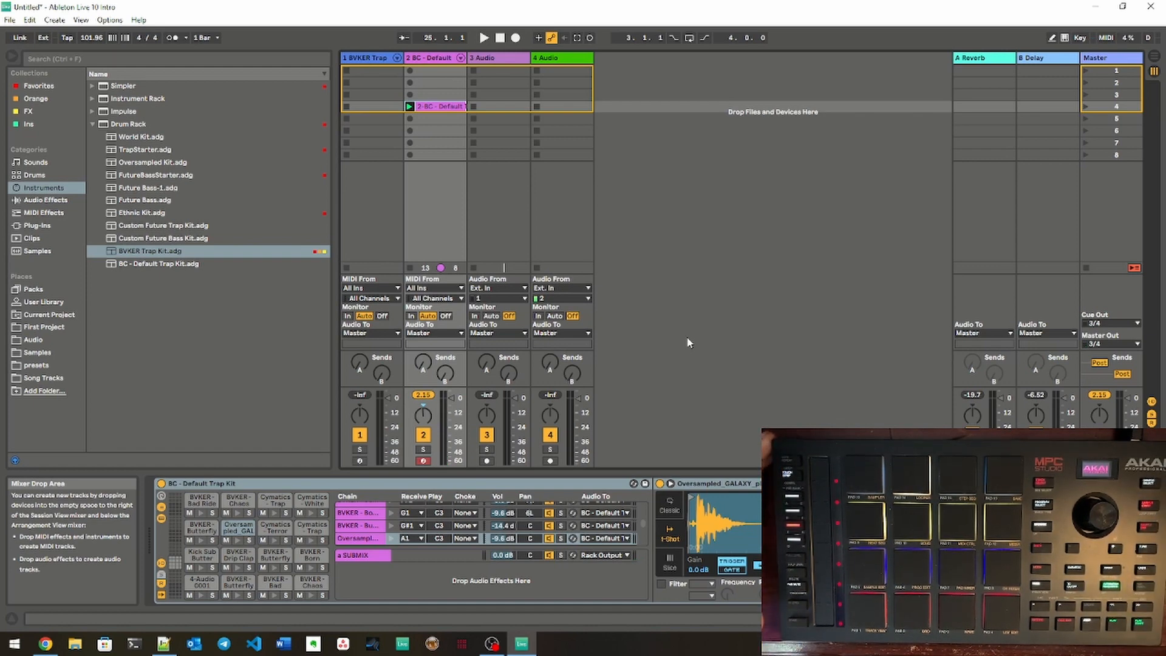
key(Tab)
key(Tab)
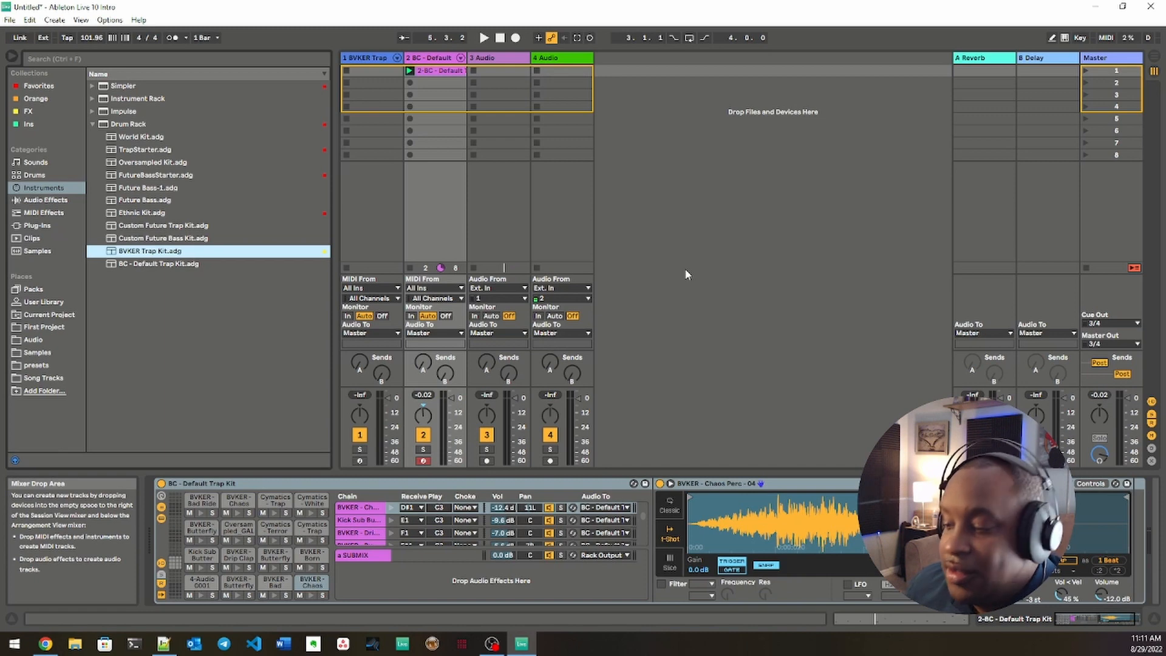
Step: Browse up and down through the Drum Rack kit presets between BVKER Trap Kit and Oversampled Kit
key(Up)
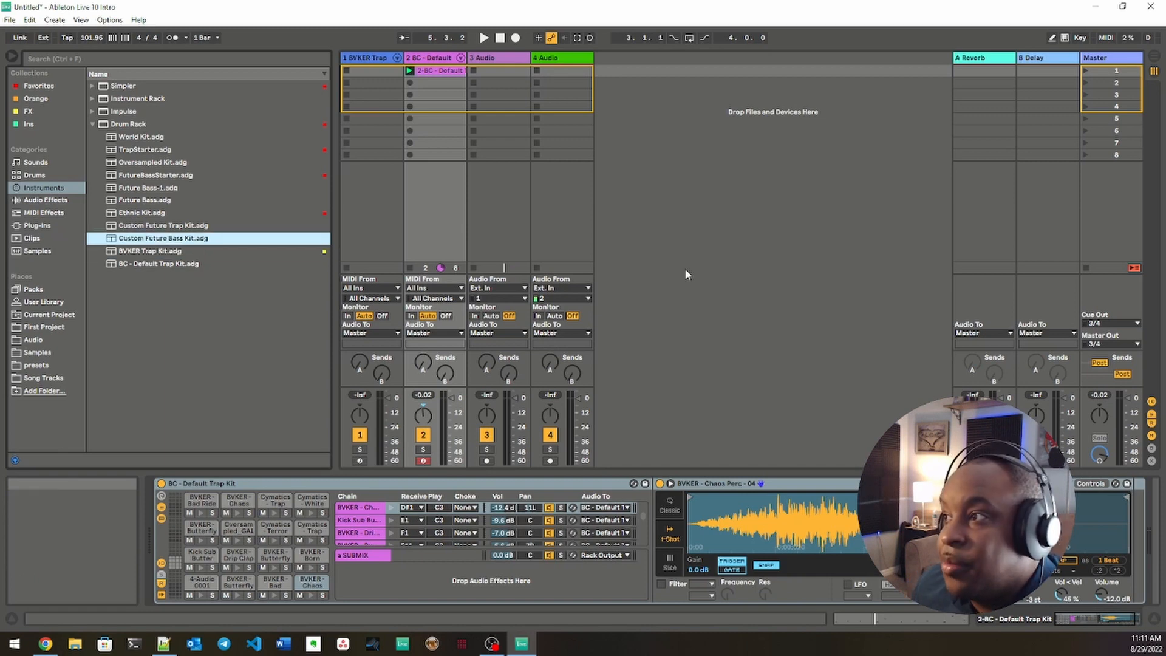
key(Up)
key(Up)
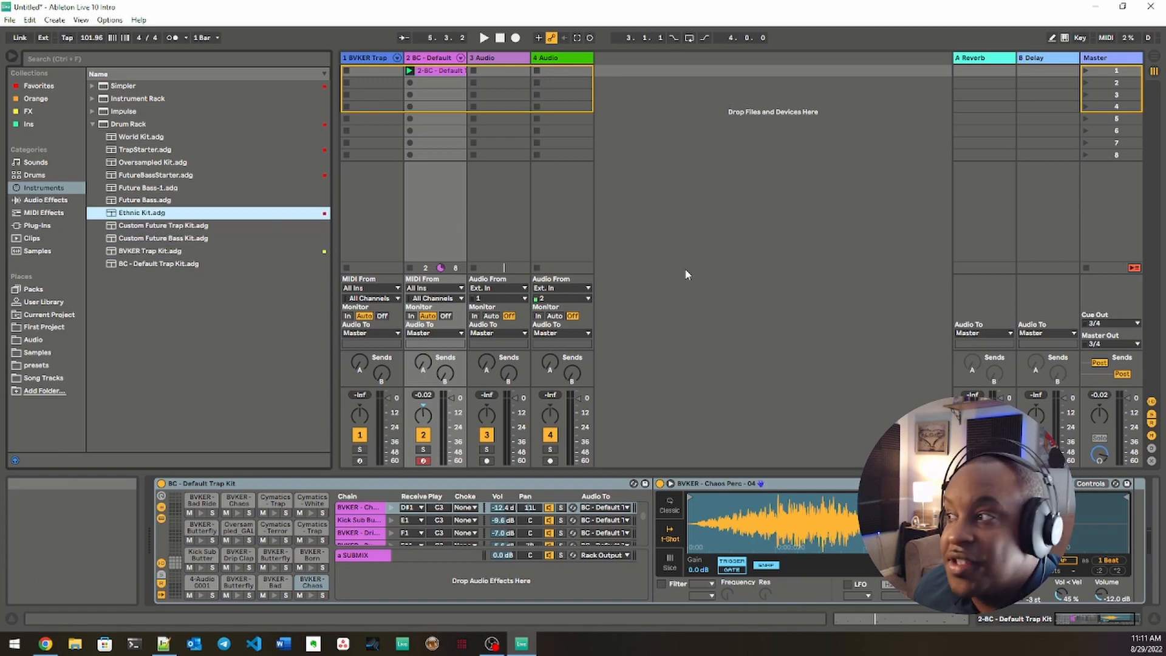
key(Up)
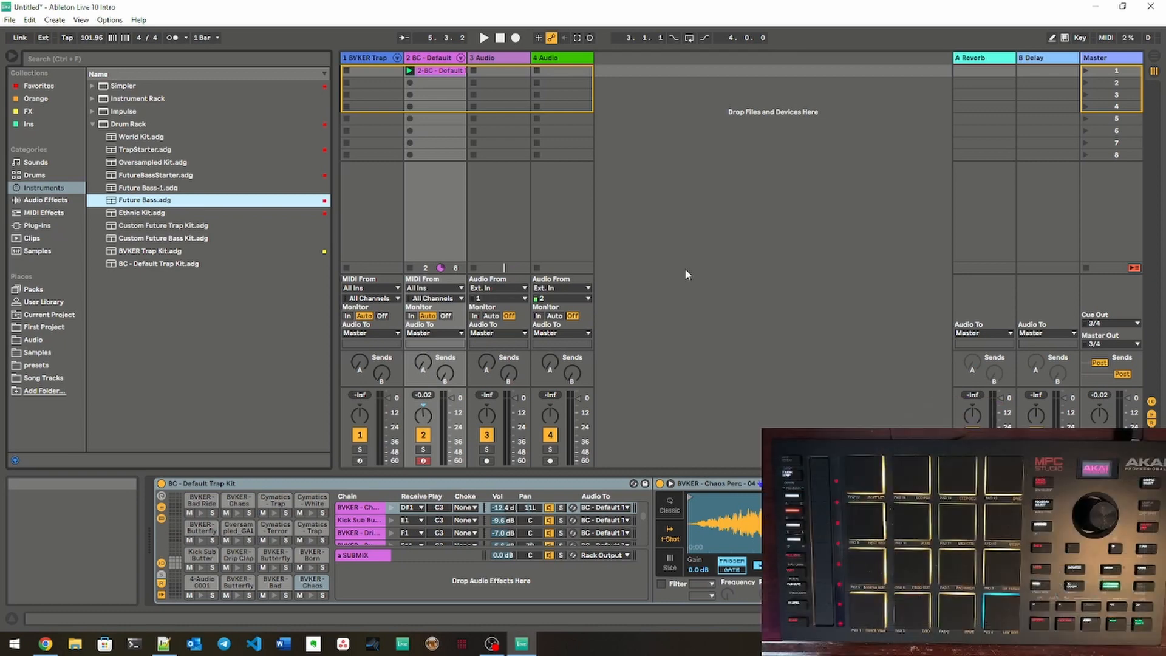
key(Up)
key(Up)
key(Down)
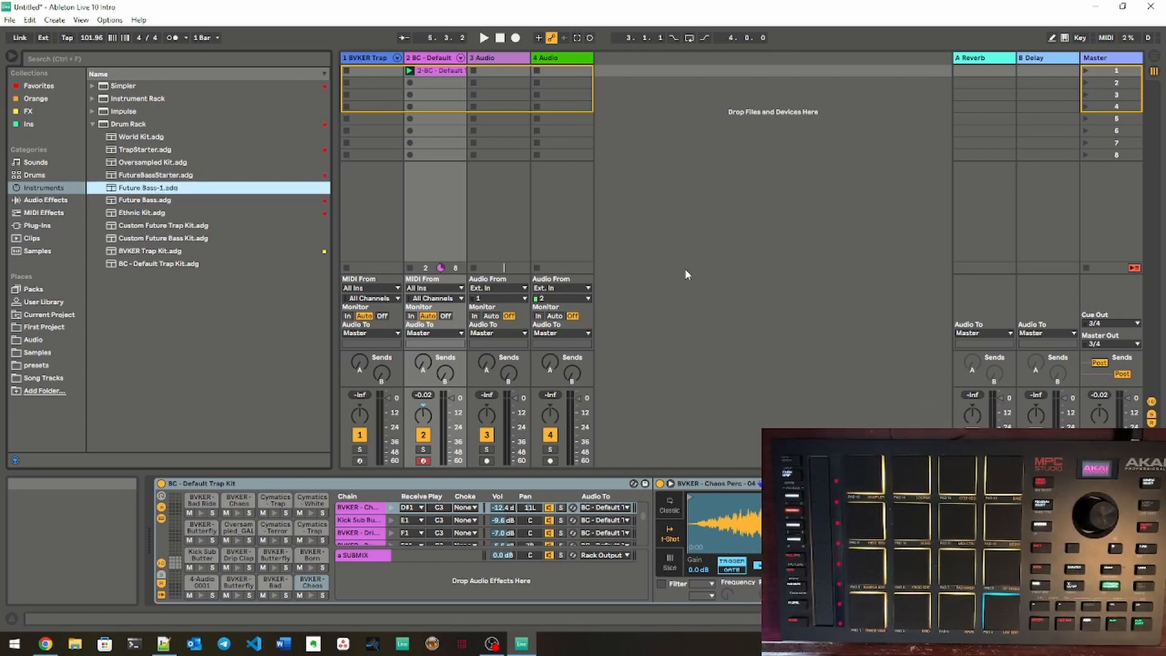
key(Down)
key(Down)
key(Down)
key(Down)
key(Up)
key(Up)
key(Up)
key(Up)
key(Up)
key(Up)
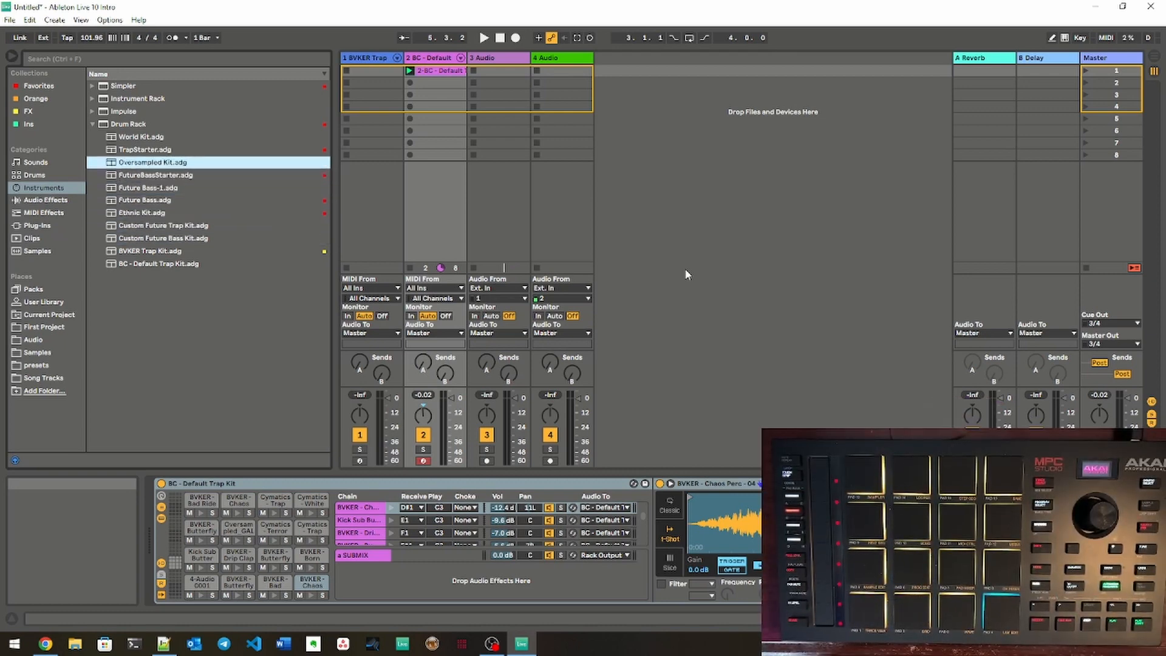
key(Down)
key(Down)
key(Down)
key(Down)
Step: Collapse the Drum Rack folder, move between the category list and its contents, and expand the folder again to browse down to FutureBassStarter.adg
key(Left)
key(Left)
key(Left)
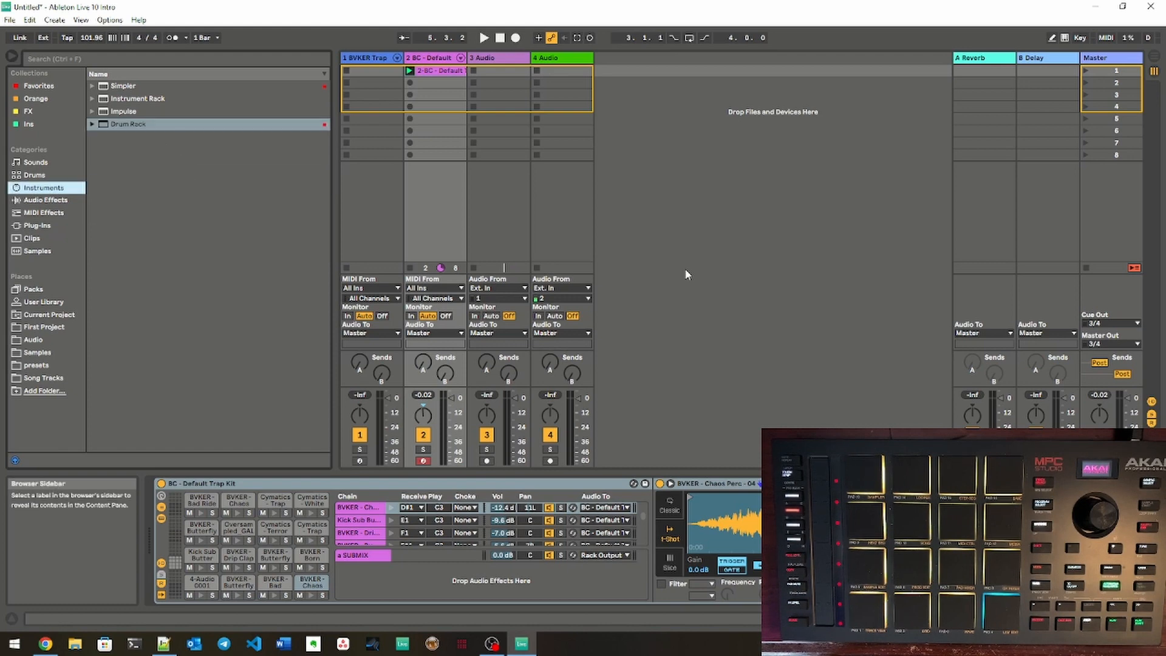
key(Right)
key(Right)
key(Left)
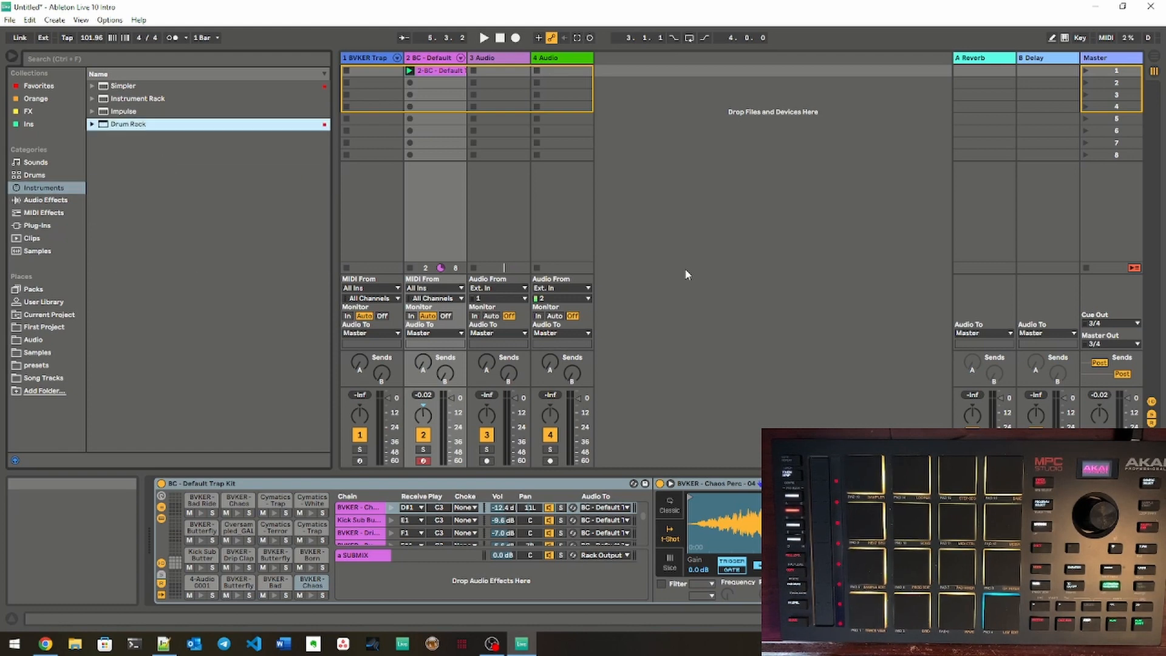
key(Left)
key(Right)
key(Right)
key(Down)
key(Down)
key(Down)
key(Down)
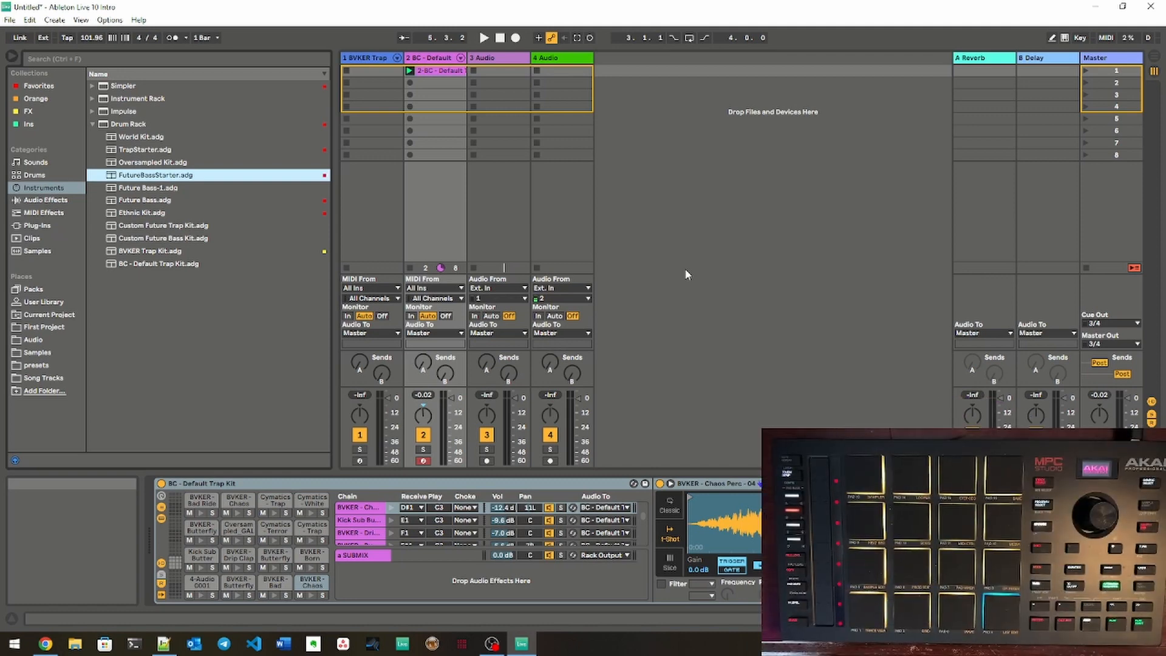
Step: Start playback and load the Vital synth from the Ins collection onto track 1 in place of the BVKER Trap Kit
key(space)
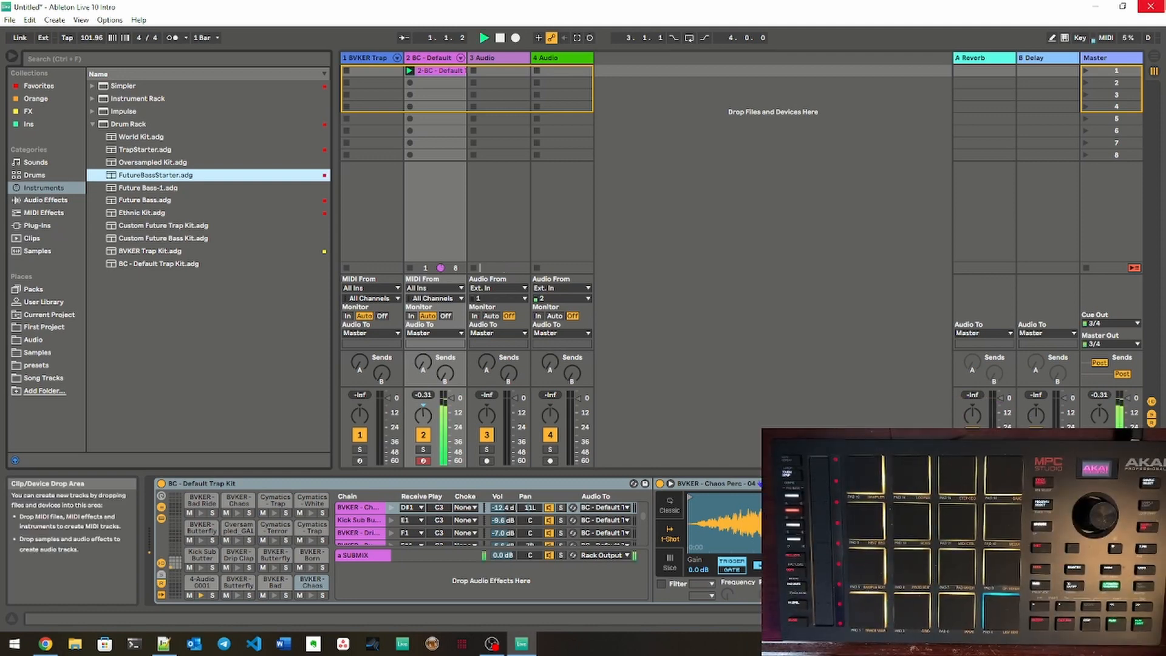
click(27, 124)
click(194, 148)
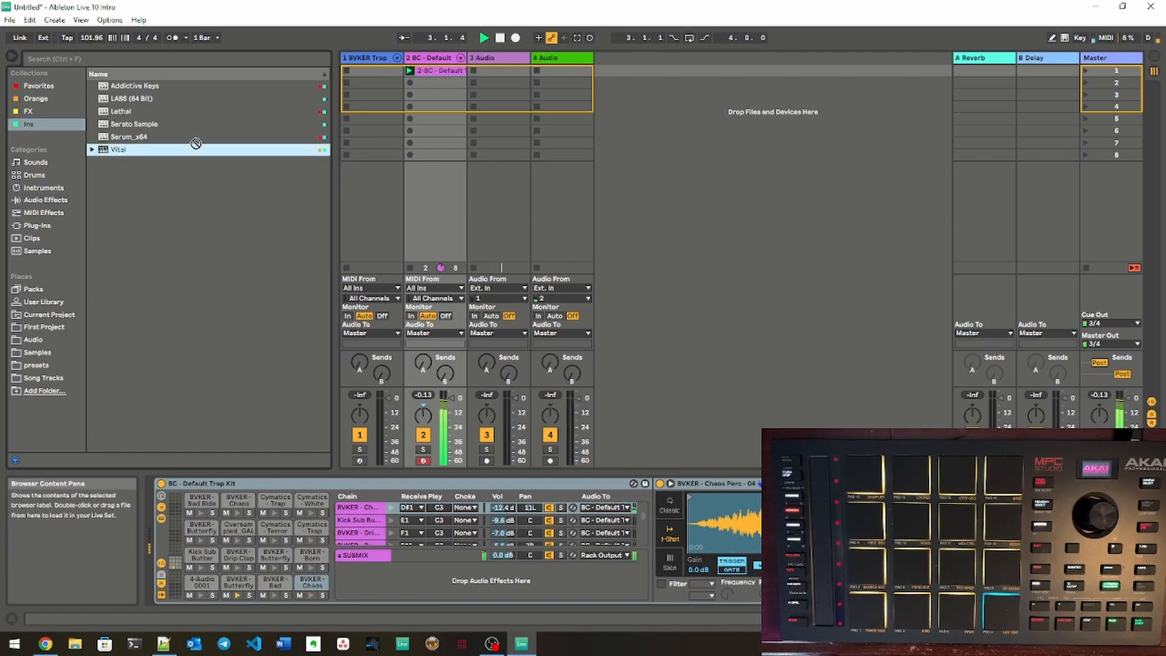
click(371, 71)
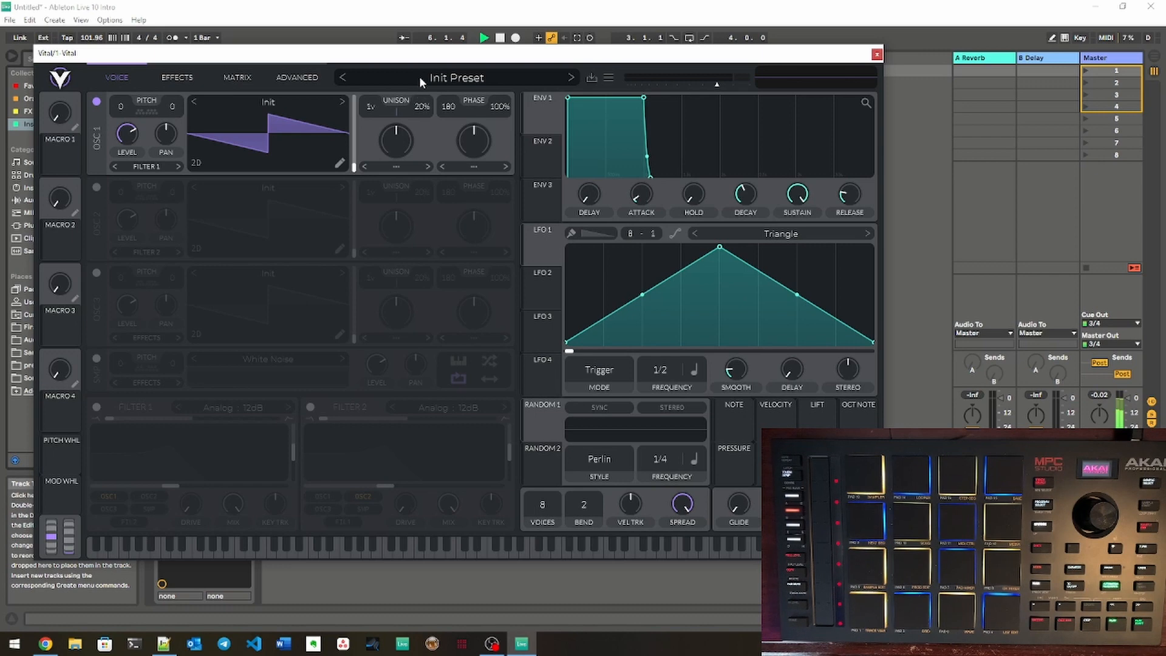
Step: Load the PL - Driving Plucks preset from Vital's User folder and close the plug-in window
click(419, 76)
scroll(200, 431, down, 5)
click(146, 496)
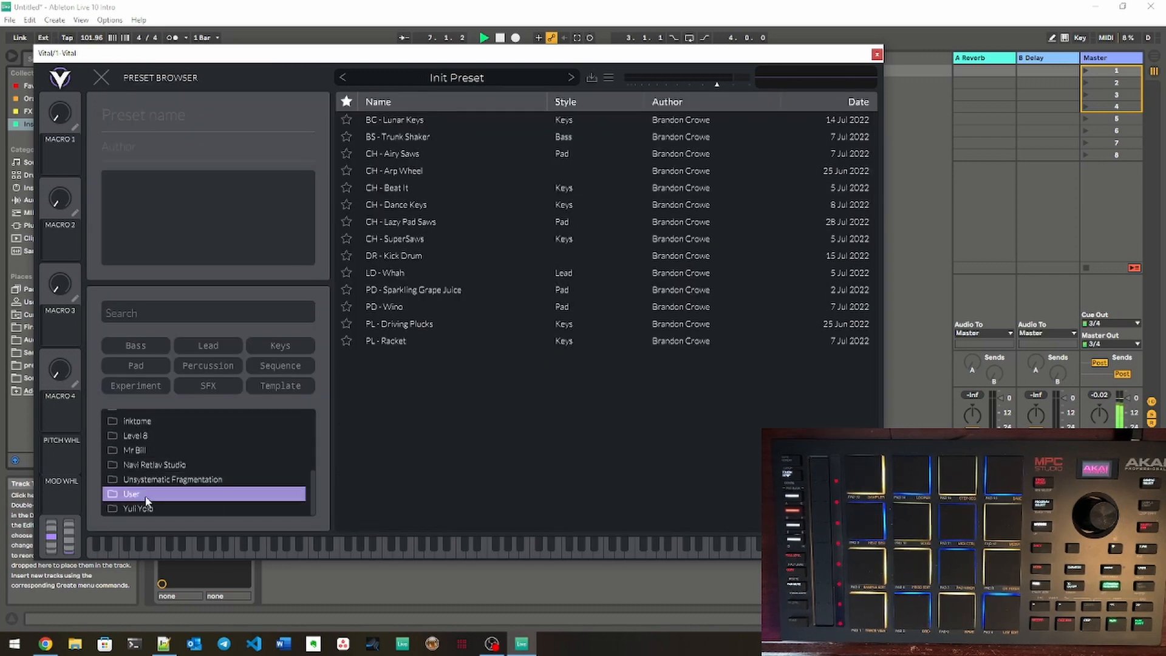
click(418, 325)
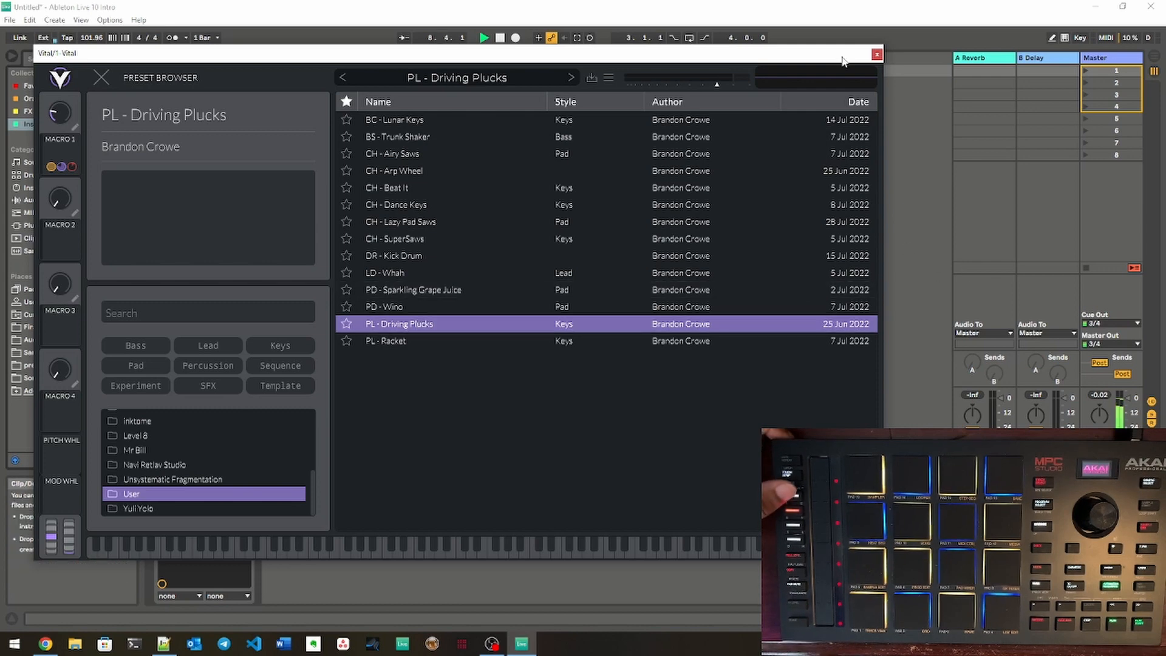
click(878, 55)
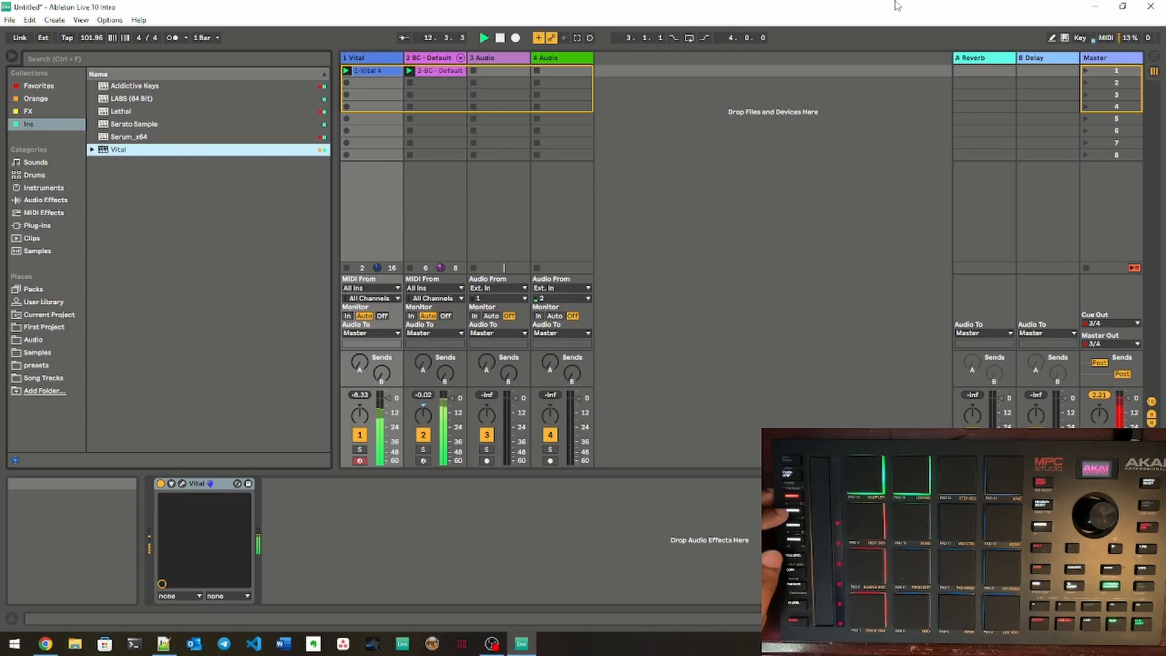
Step: Open the recorded clip in the first slot of the 1 Vital track and select all of its notes
click(387, 69)
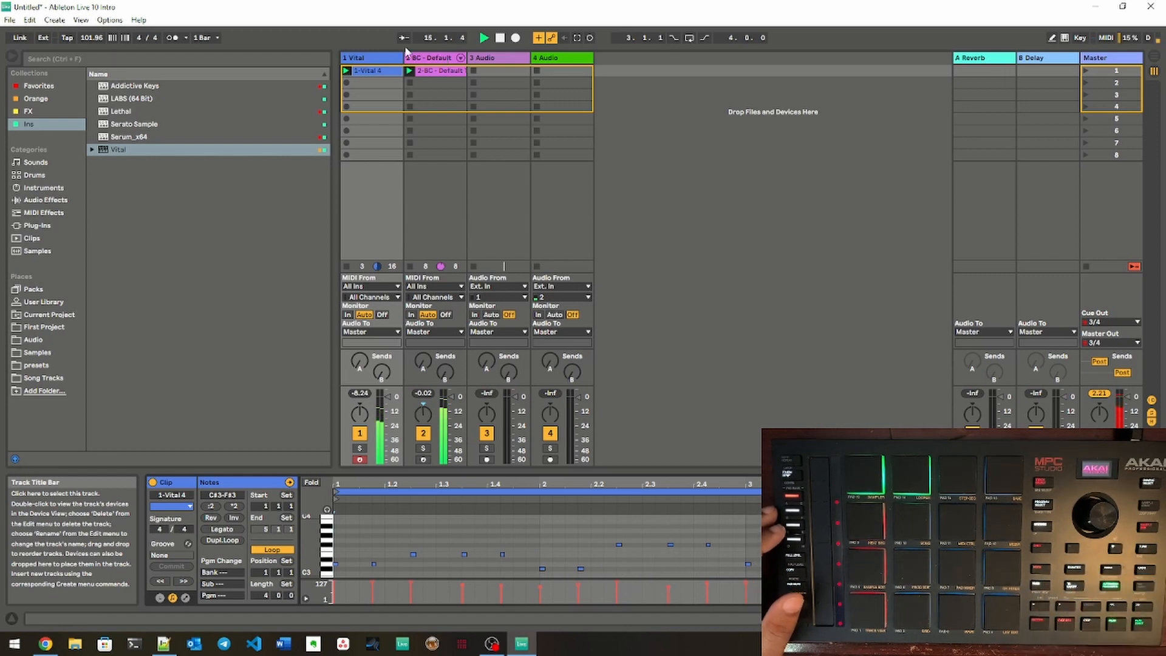
click(361, 534)
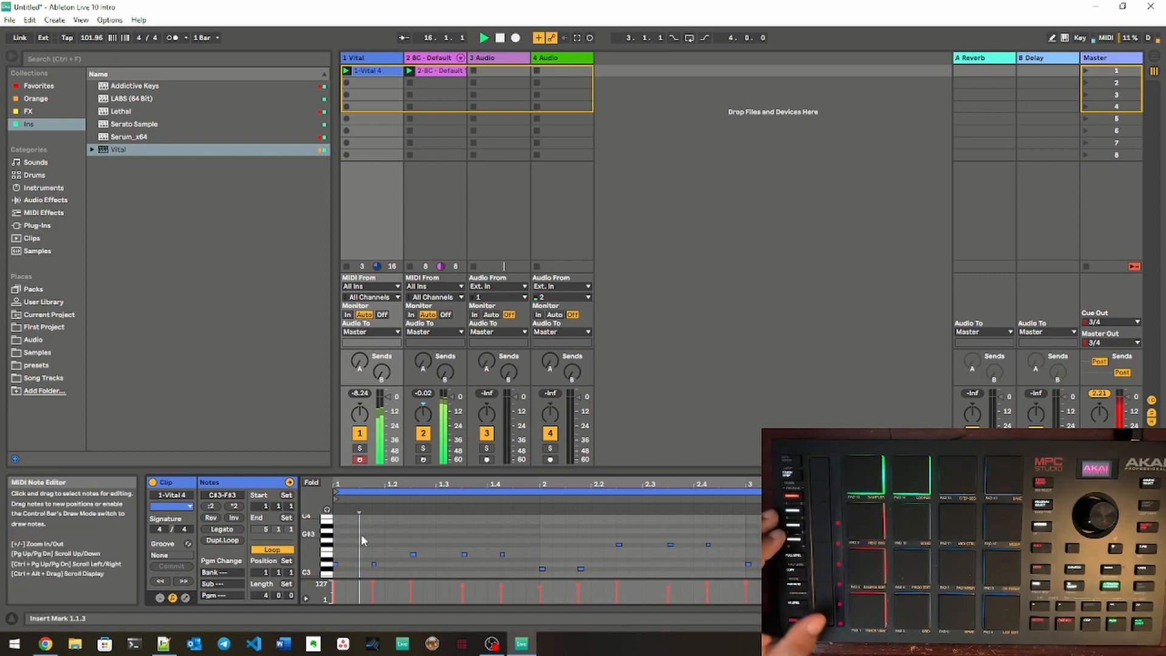
key(ctrl+a)
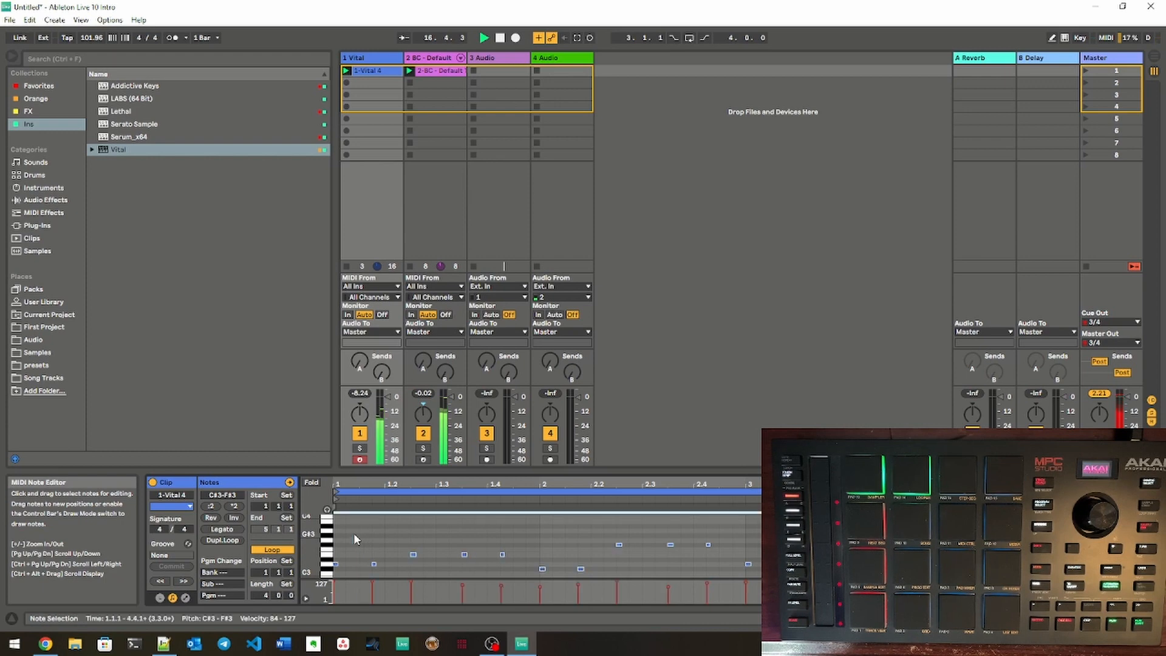
Step: Quantize the selected notes of the 1 Vital clip to 1/16, adjusting only note starts at an amount of 100 %
right_click(414, 553)
click(439, 455)
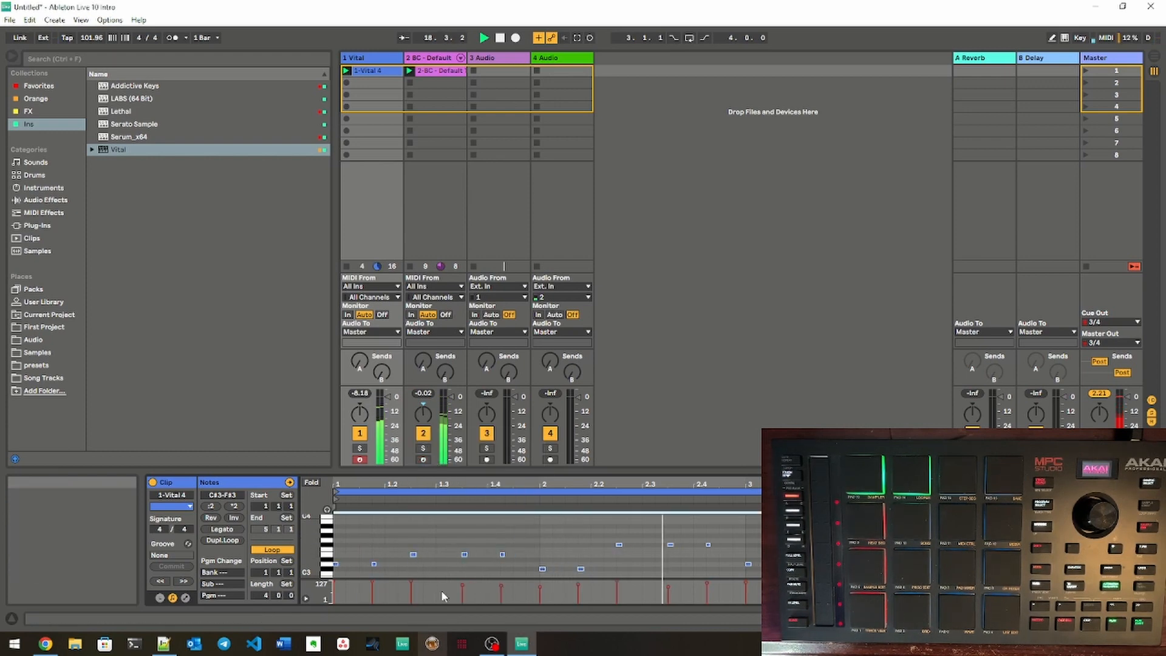
right_click(414, 554)
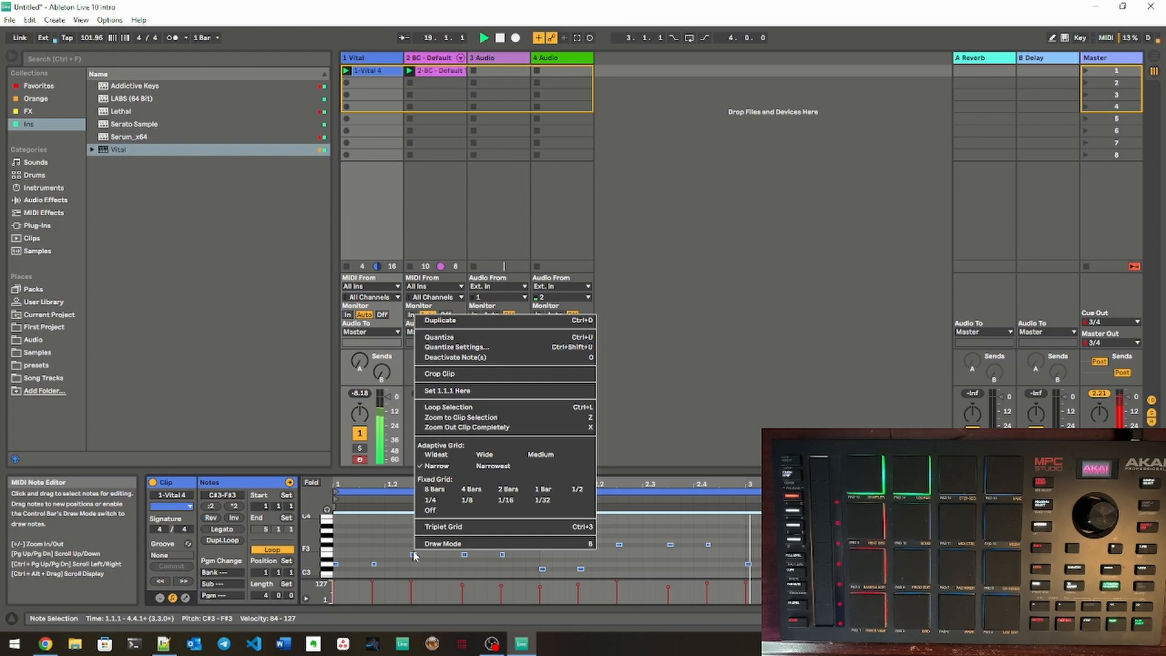
click(453, 347)
click(638, 313)
click(638, 314)
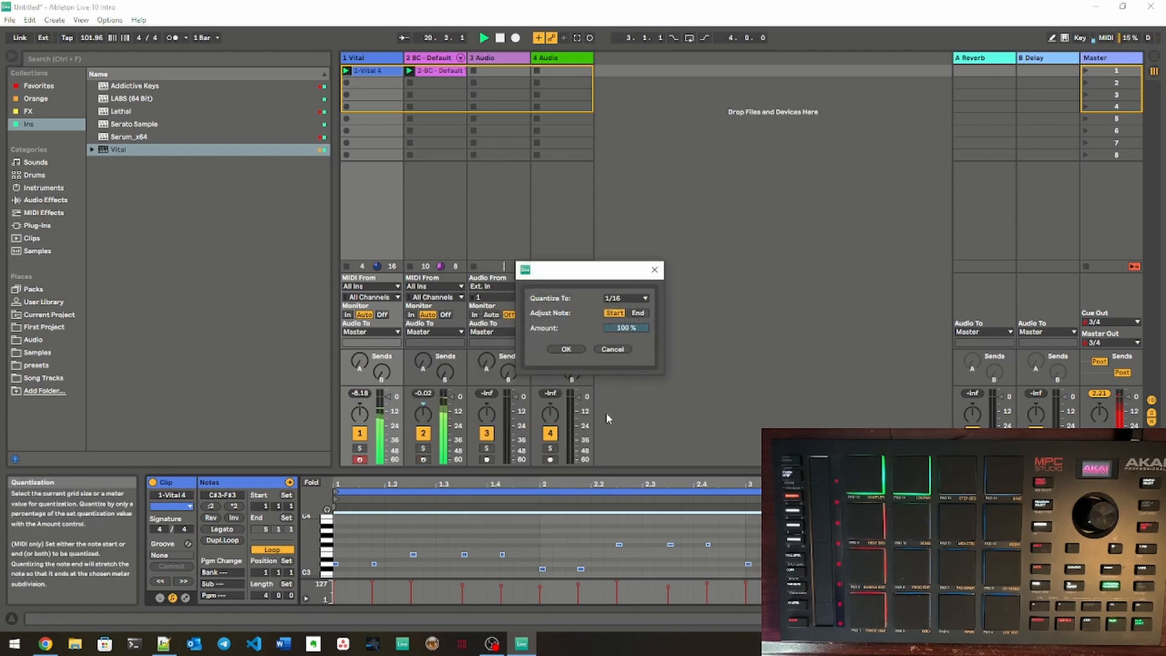
click(574, 350)
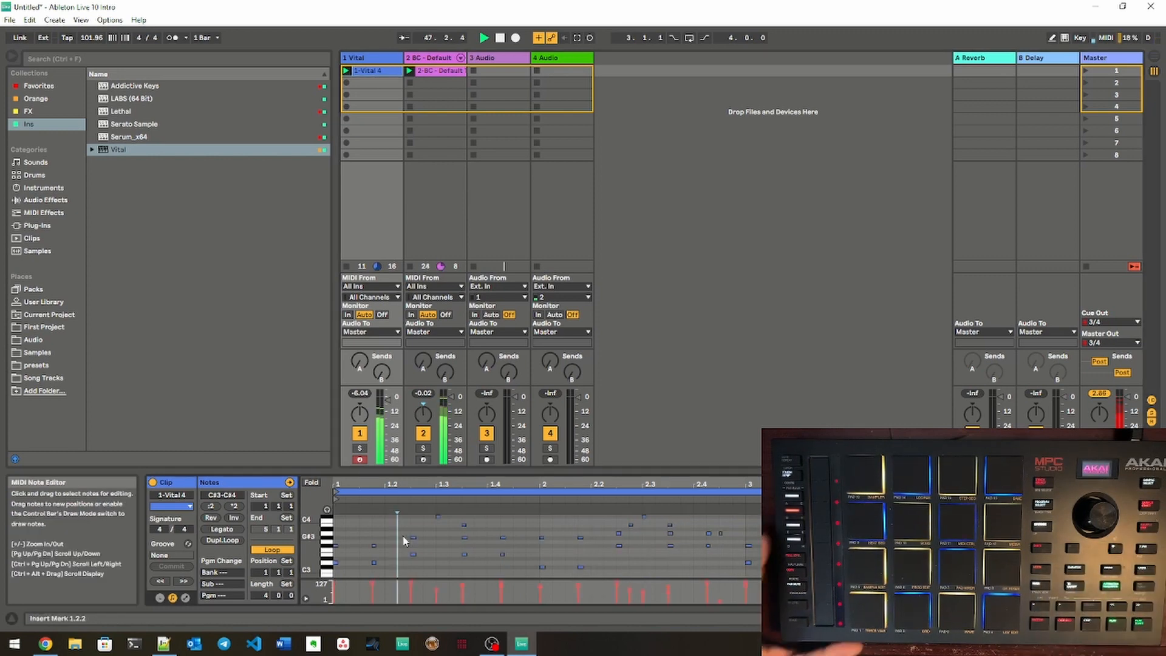
Step: Look up the Record Quantization entry and view the first clip of the 2 BC - Default track in the note editor
click(29, 19)
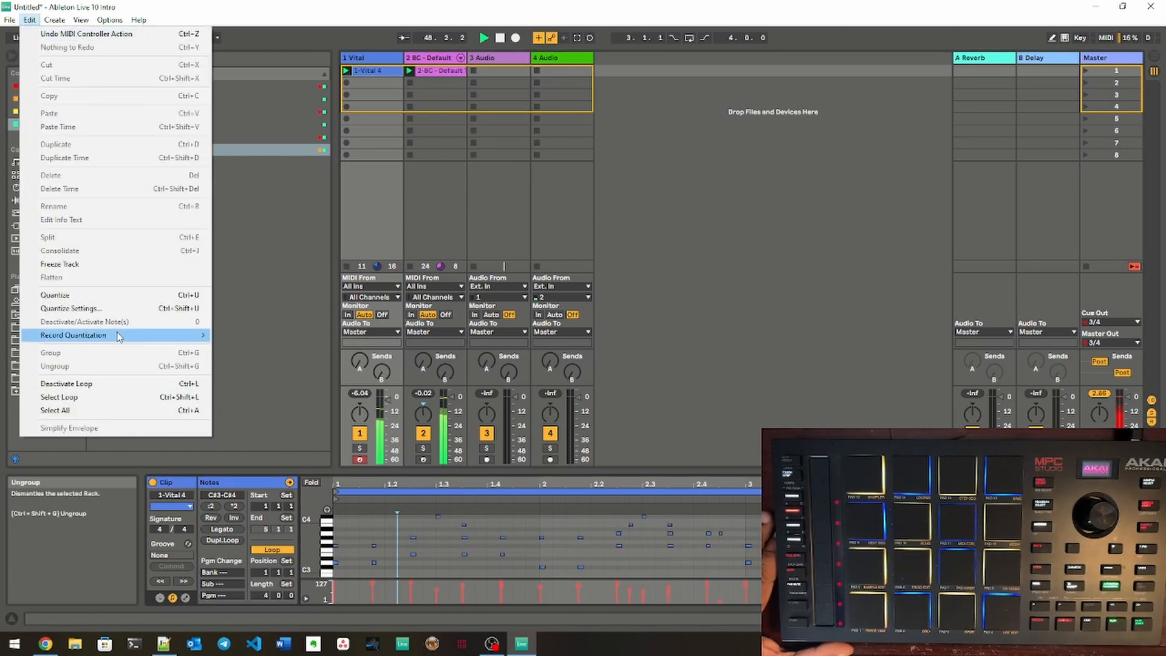
click(189, 5)
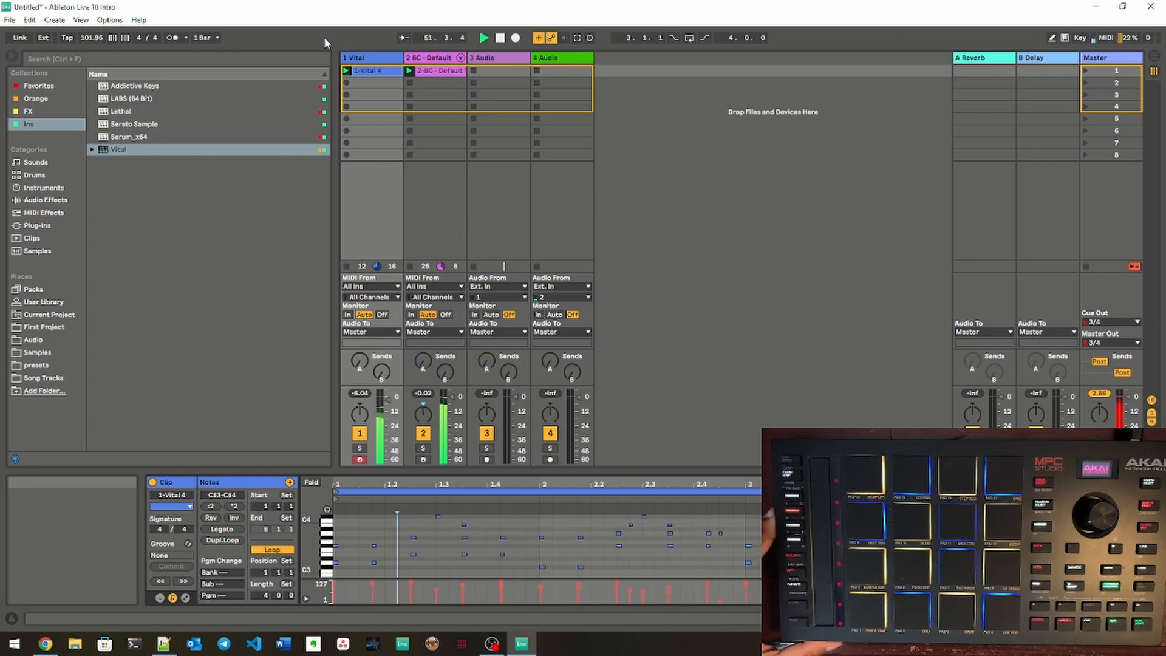
click(442, 73)
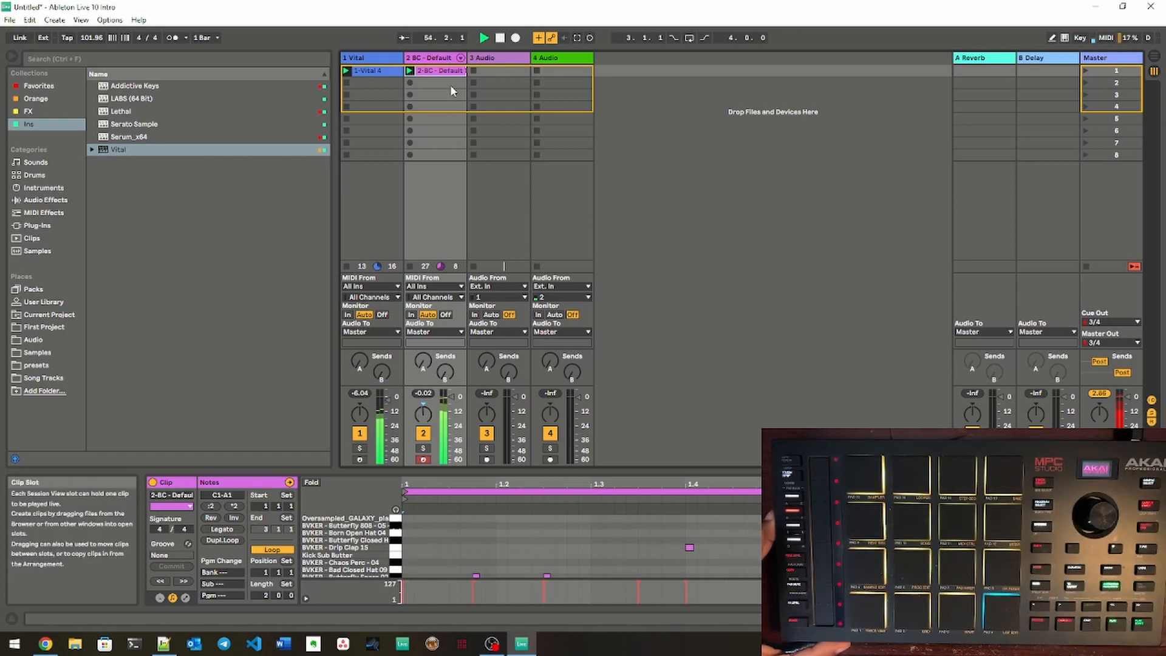
key(Left)
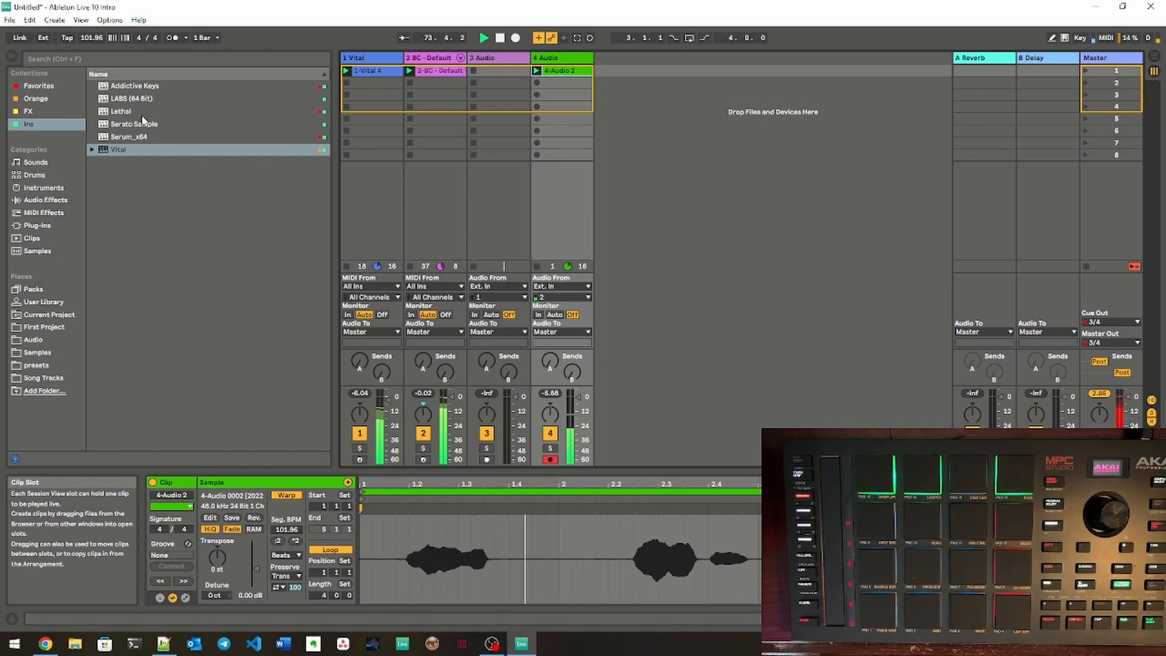
Step: Switch off the low and high bands of EQ Three on the 4 Audio track and set its FreqHi to 3.74 kHz
double_click(563, 63)
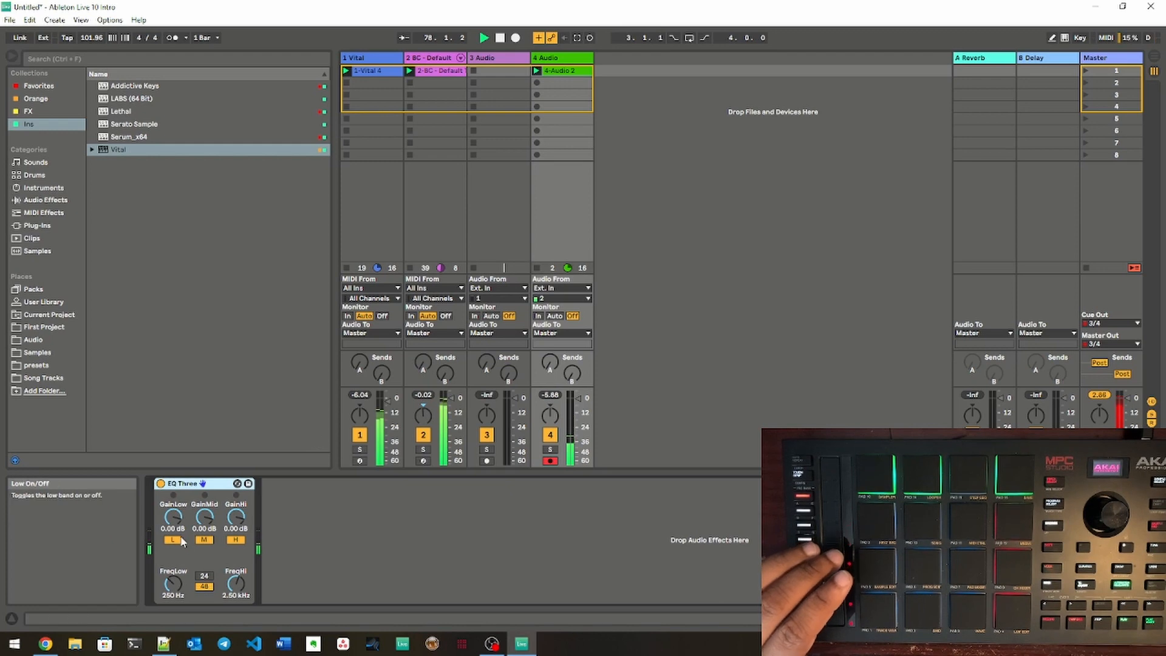
click(182, 540)
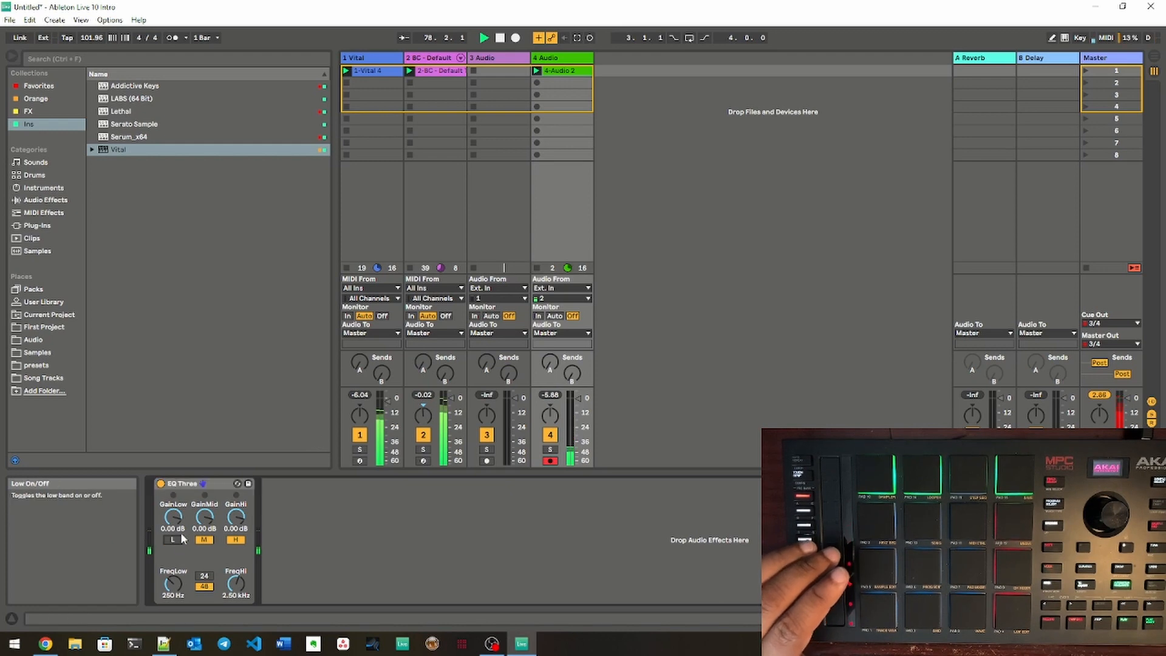
click(239, 541)
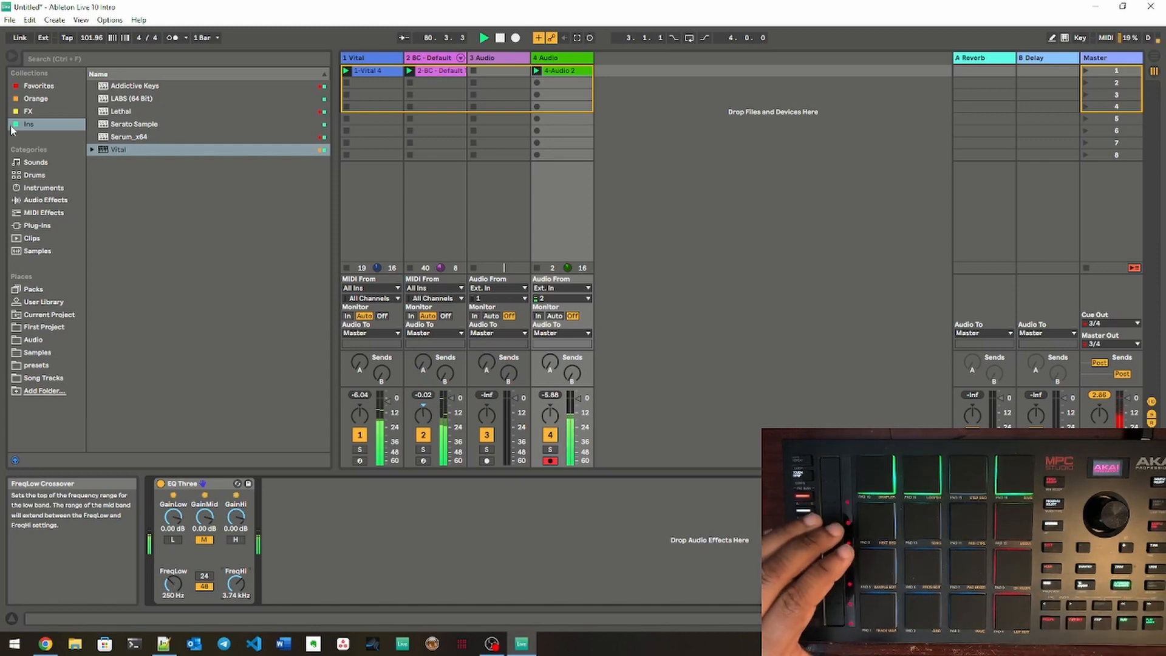
Step: Load Deelay from the FX collection onto 4 Audio and set its delay time to 1/4 in nrm mode
click(30, 111)
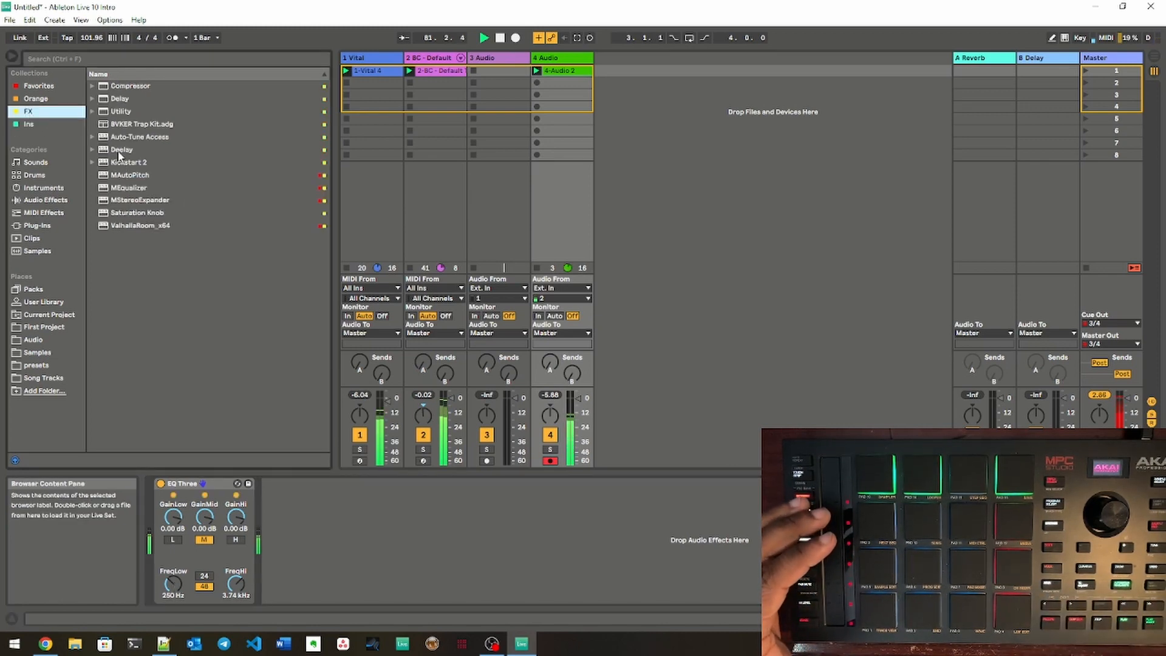
double_click(118, 149)
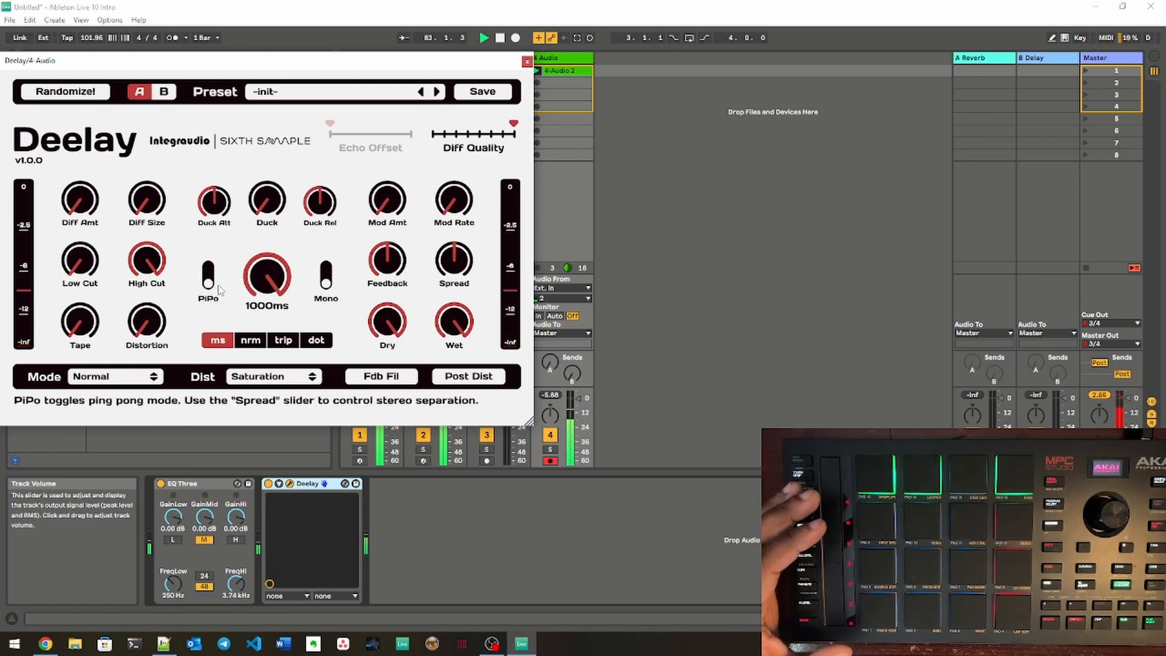
click(254, 340)
drag(258, 282, 254, 218)
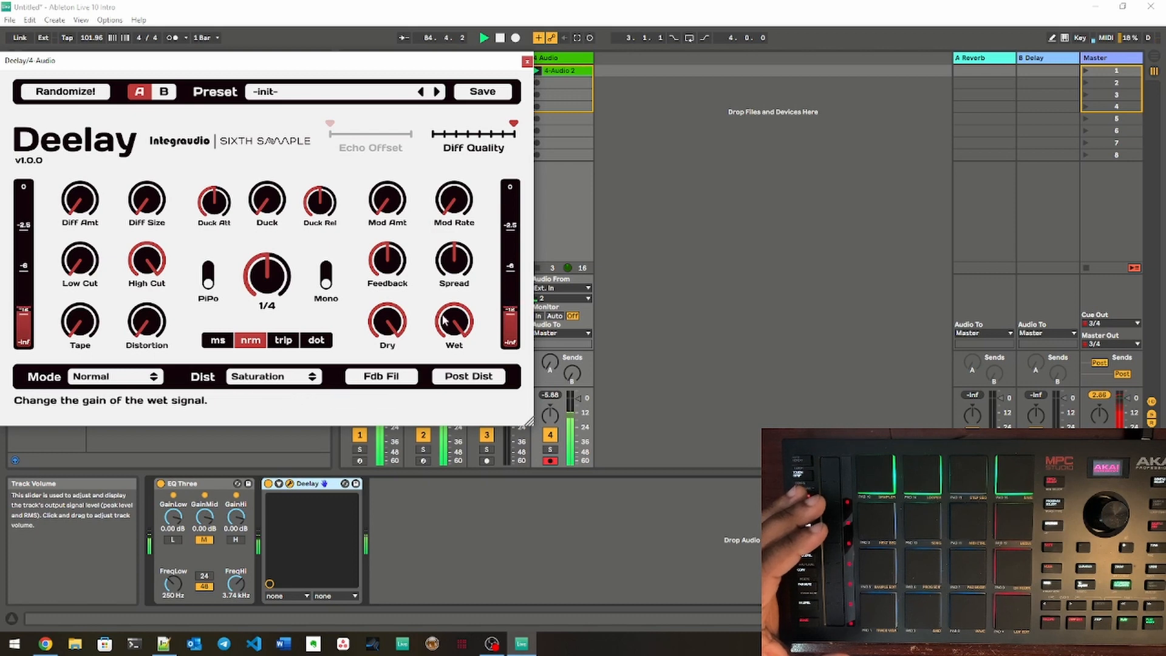
Step: Raise Deelay's Diff Amt, Diff Size and Duck, lower its Wet and Feedback, and close the plug-in window
drag(75, 204, 74, 167)
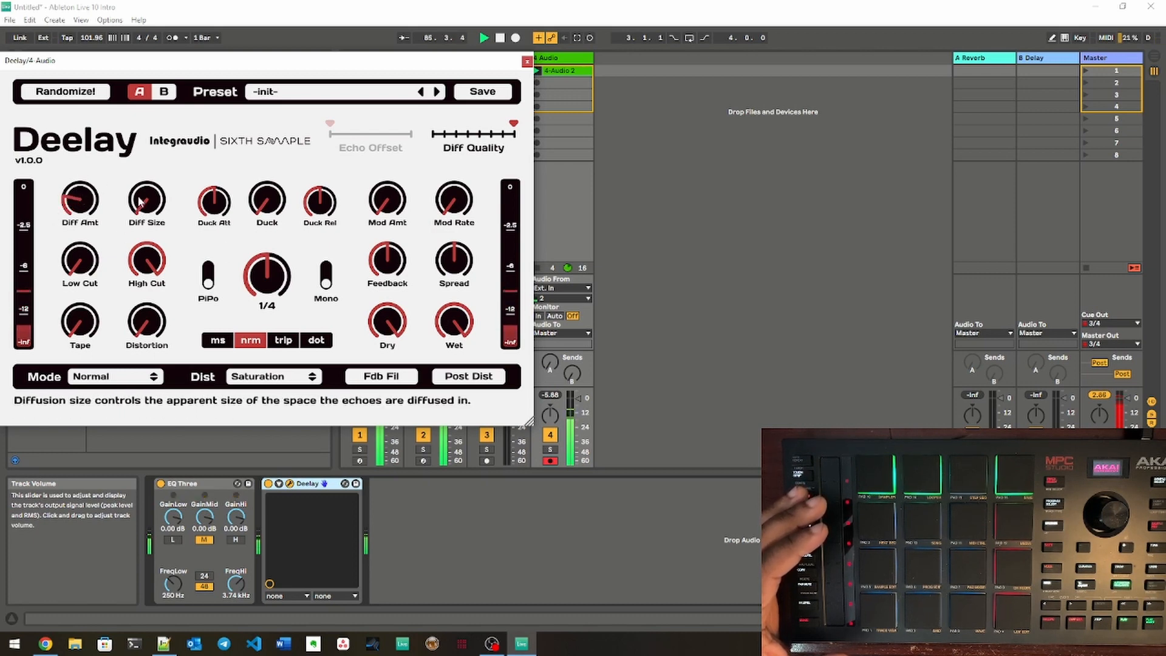
drag(141, 202, 139, 161)
drag(266, 206, 265, 167)
drag(454, 325, 463, 424)
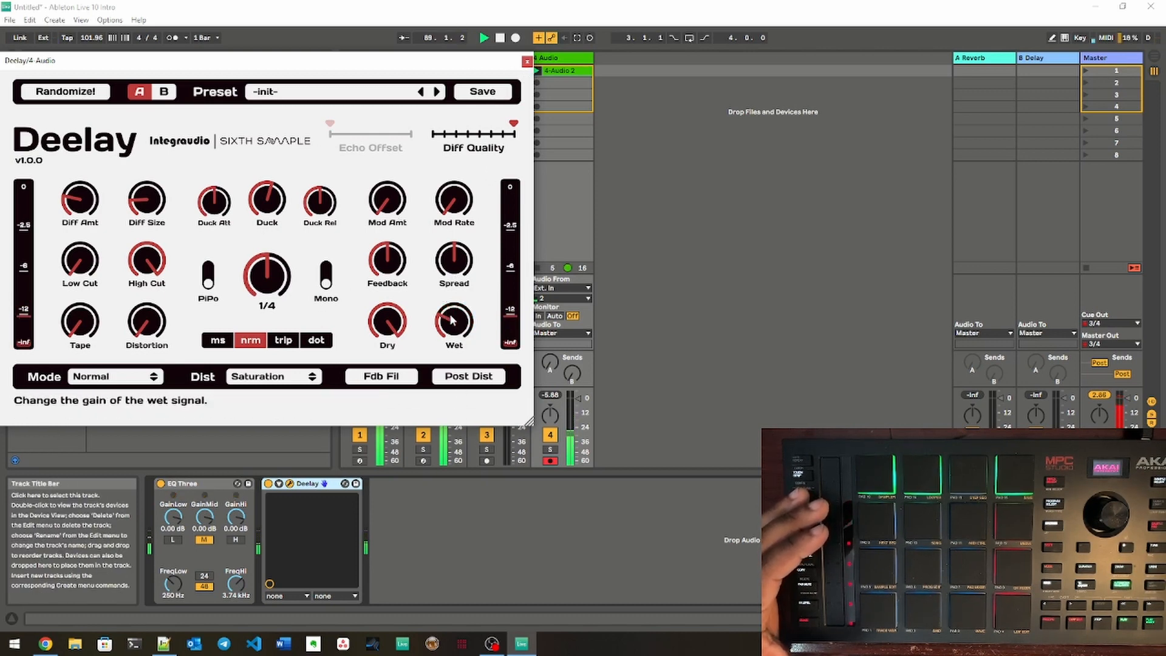
drag(387, 261, 402, 314)
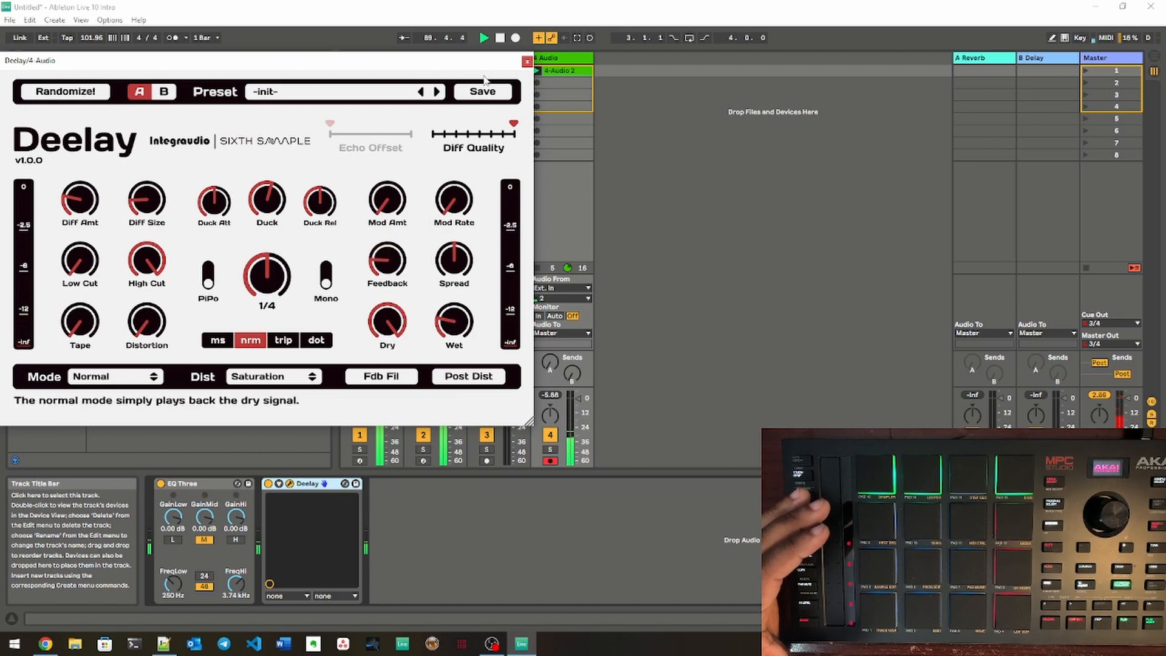
click(526, 61)
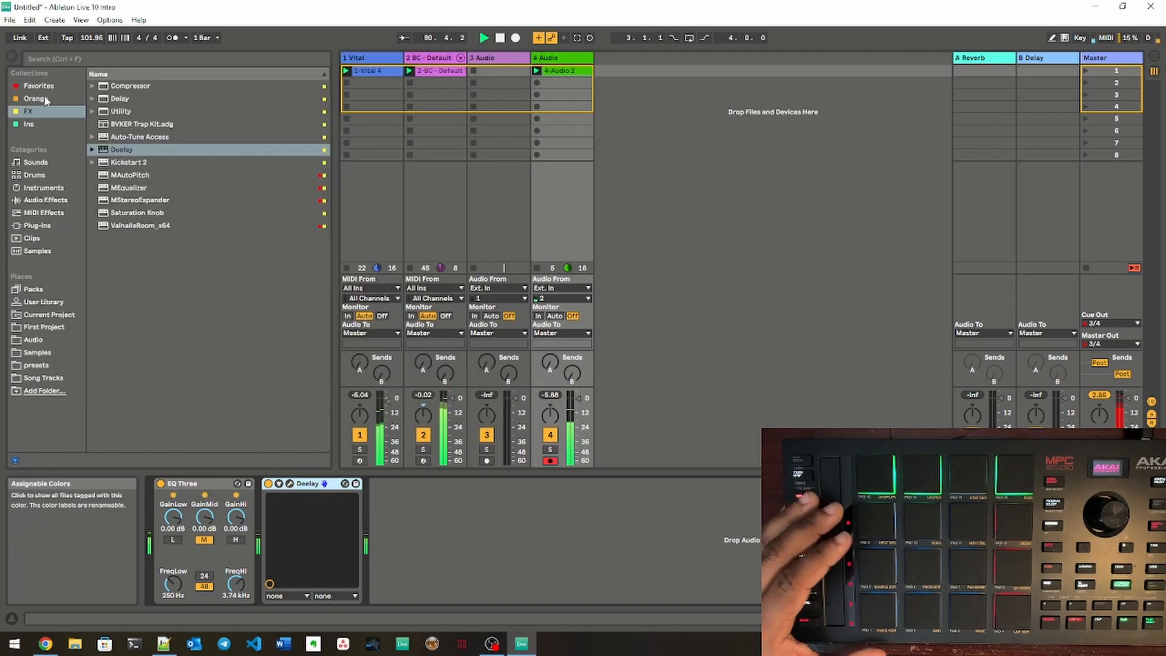
Step: Insert Auto-Tune Access ahead of EQ Three in the 4 Audio chain and move its window clear of the tracks
drag(133, 137, 156, 496)
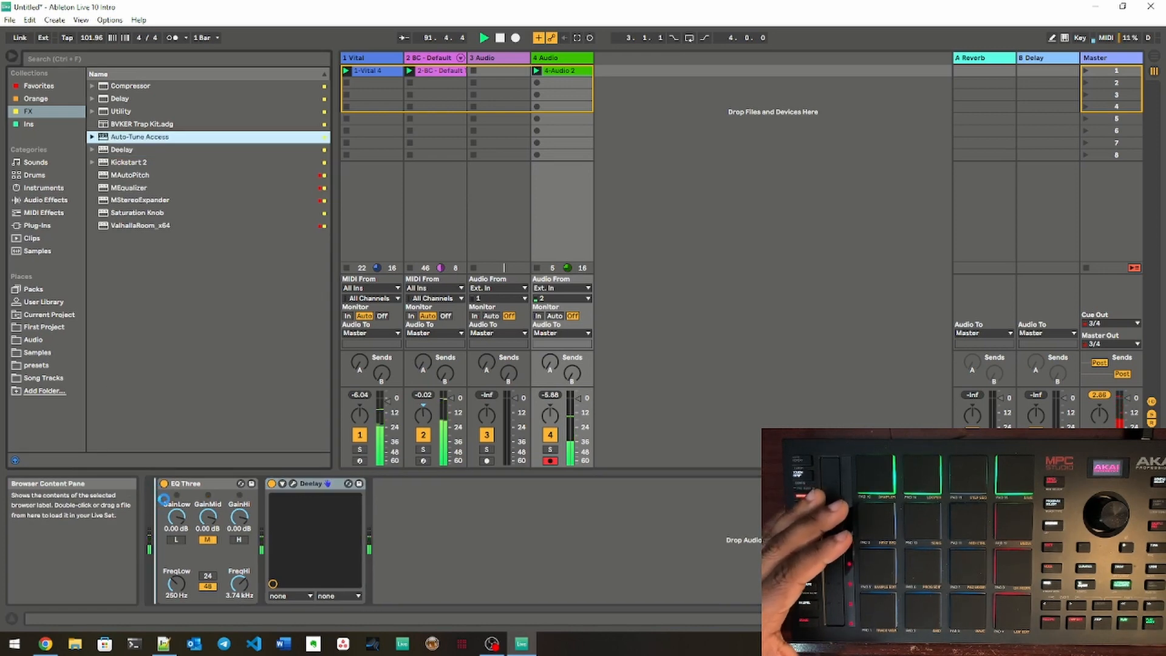
drag(163, 499, 162, 498)
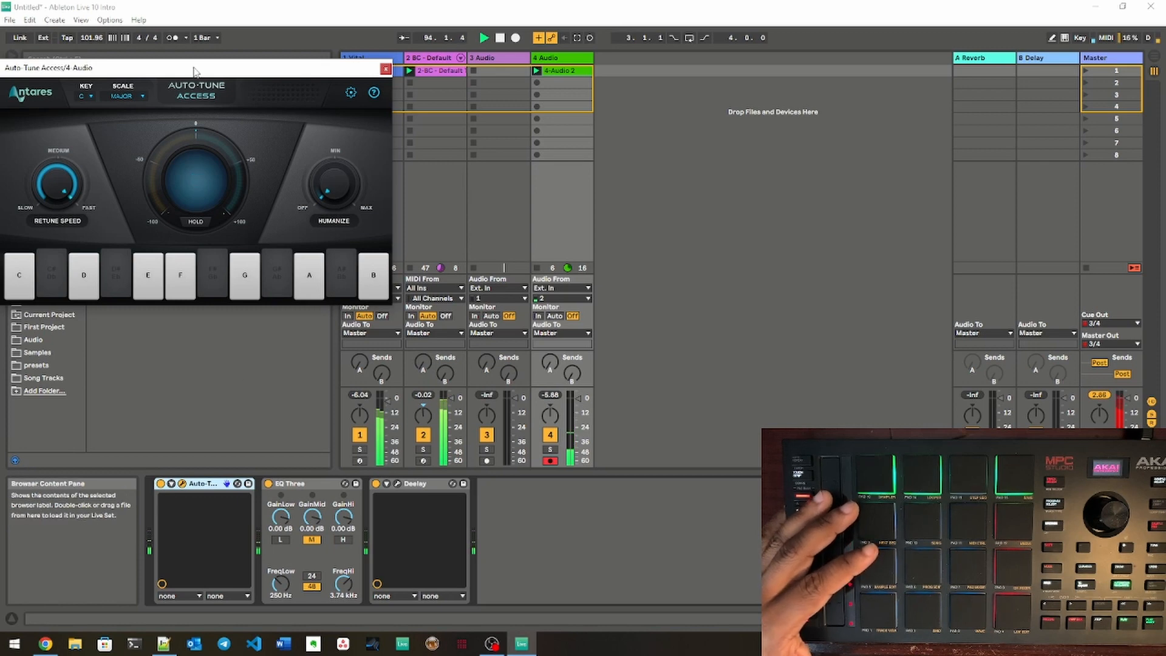
drag(195, 72, 735, 153)
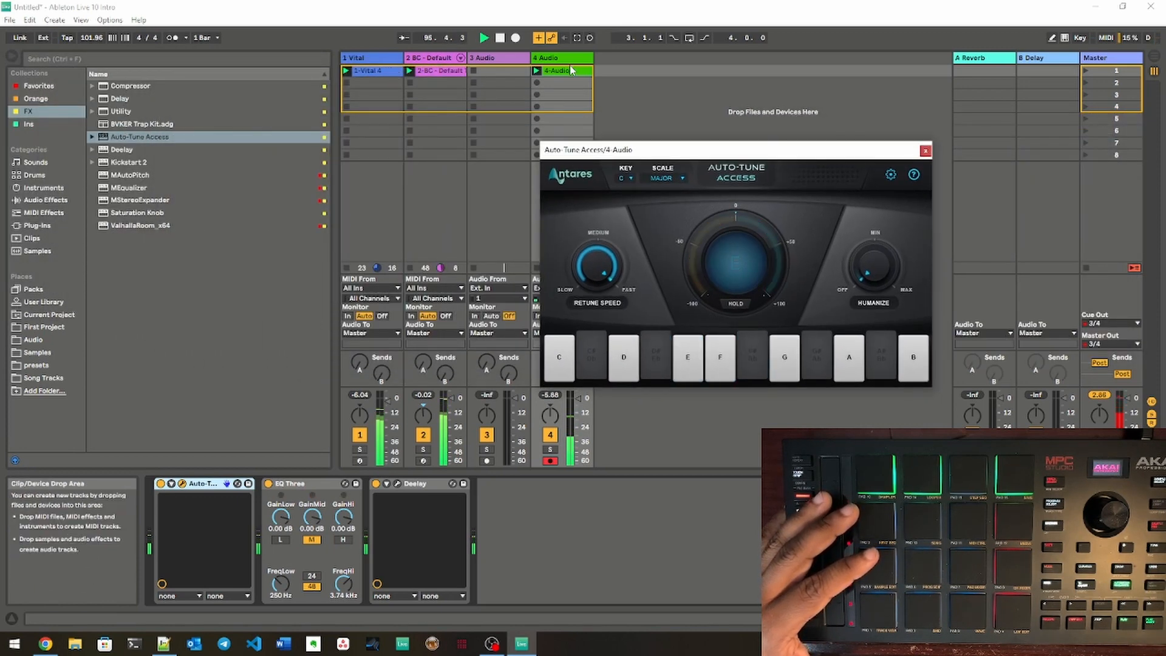
click(375, 71)
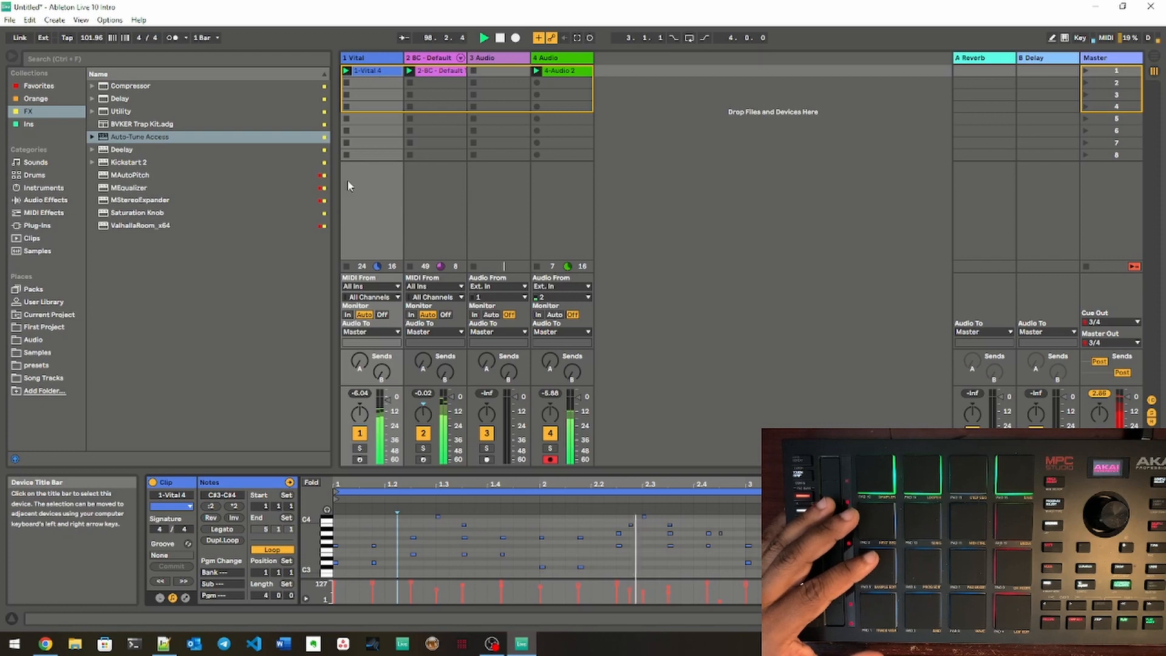
click(311, 482)
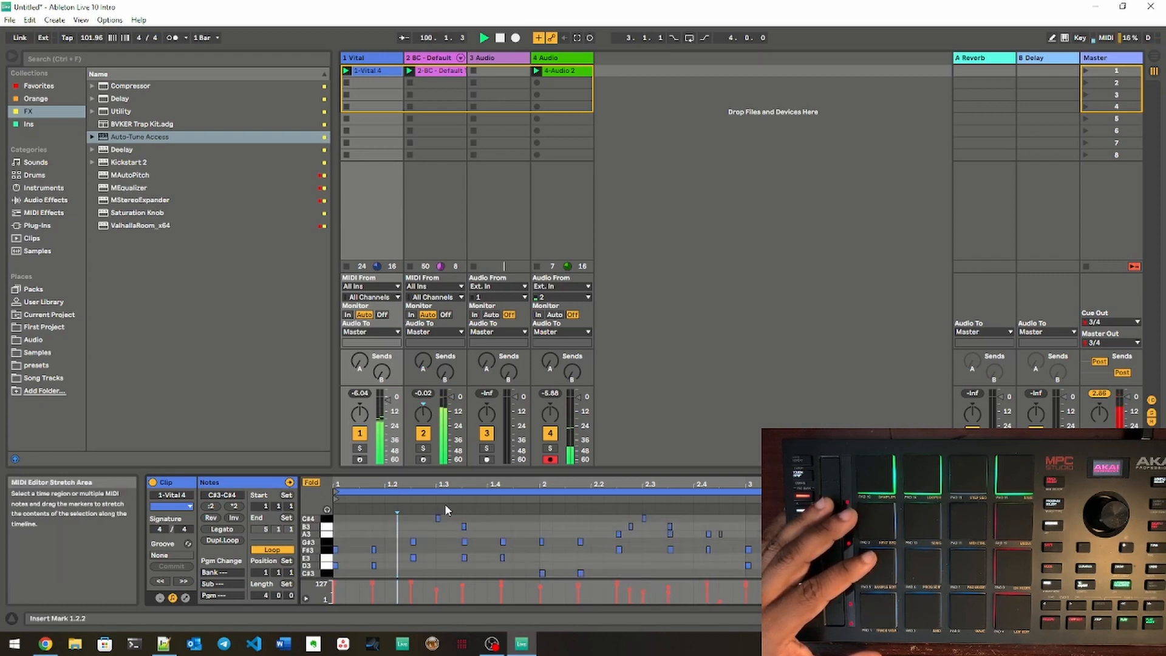
double_click(549, 58)
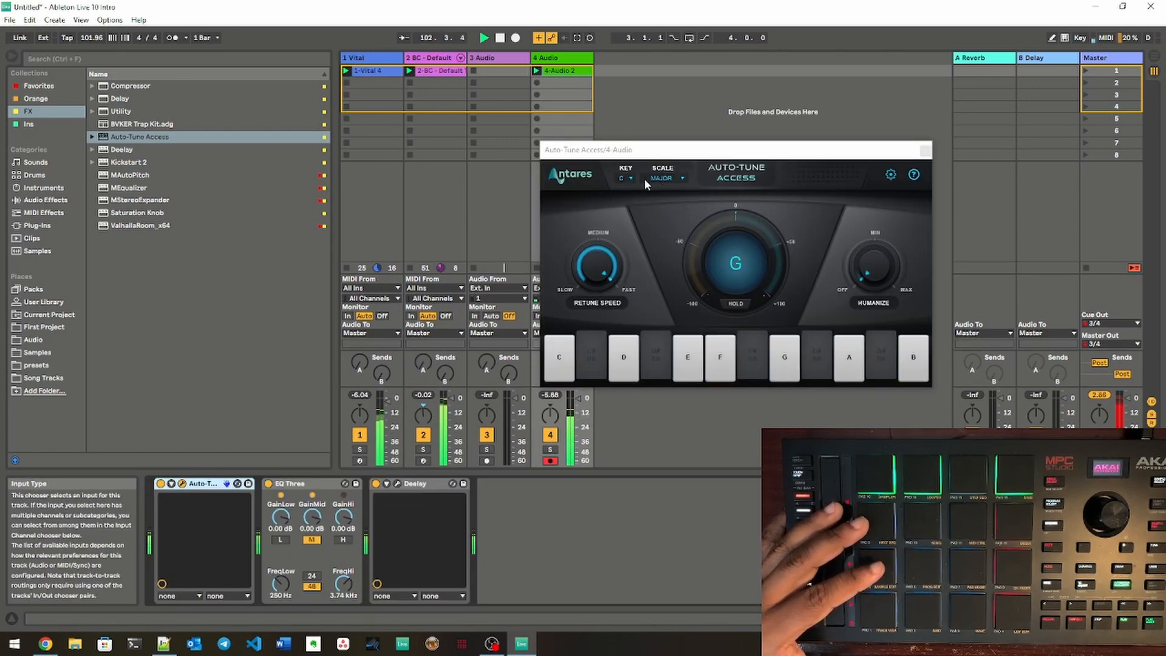
Step: Set Auto-Tune Access to the key of F#, bring Retune Speed to medium and Humanize to its midpoint, and close the window
click(625, 178)
click(633, 266)
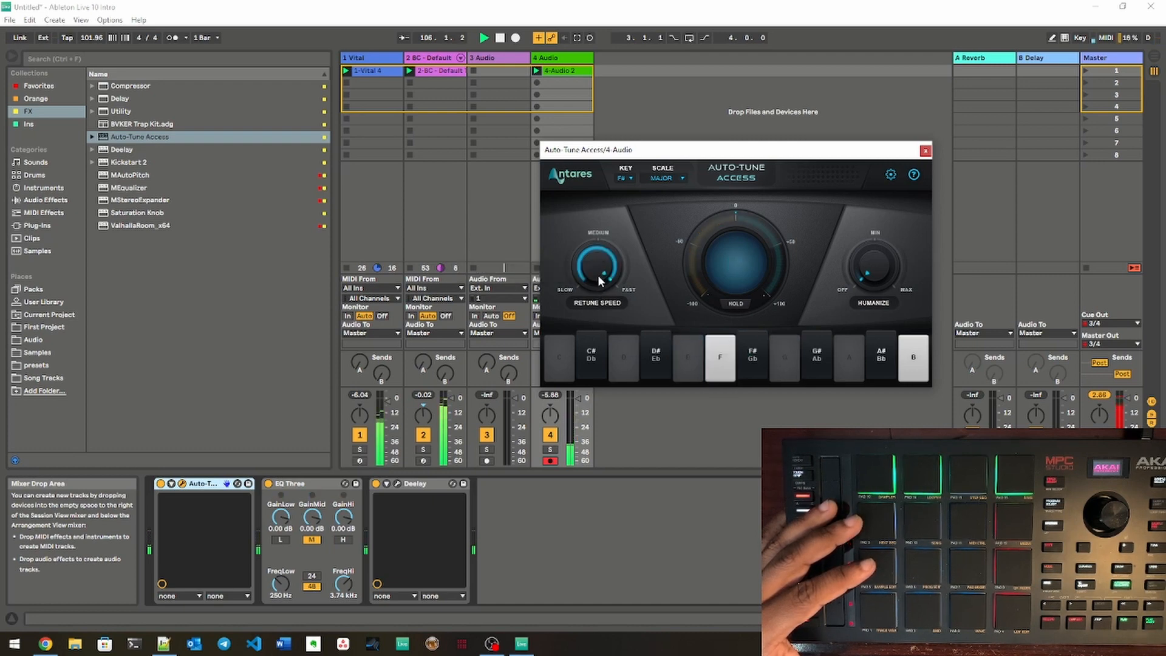
drag(596, 258, 594, 218)
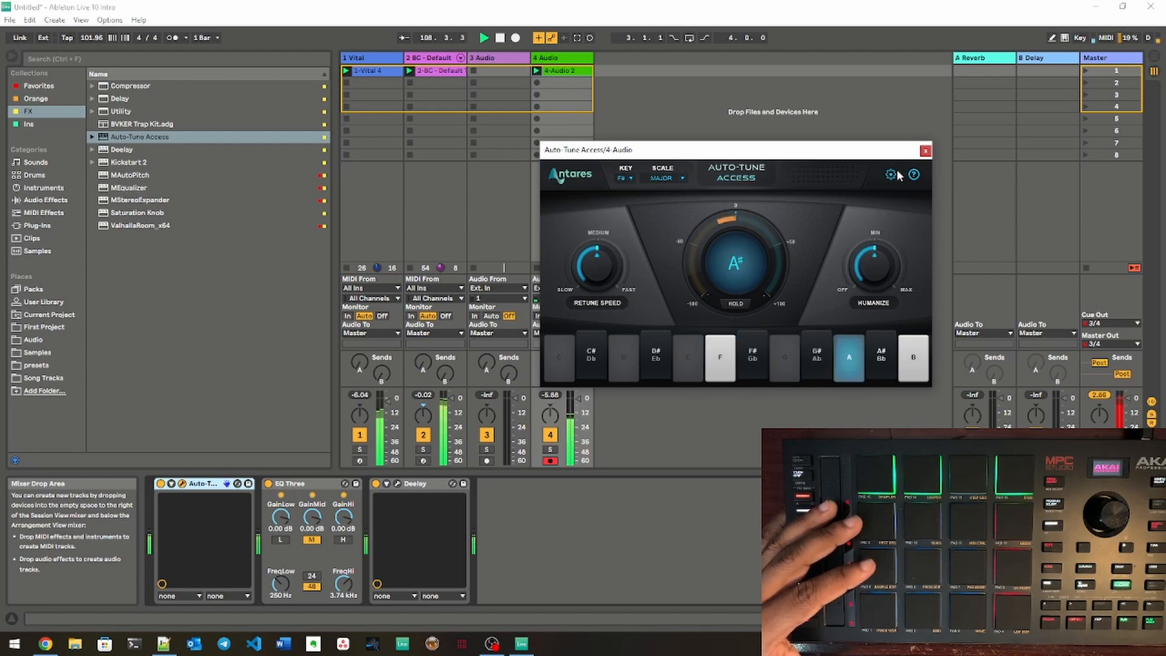
click(925, 151)
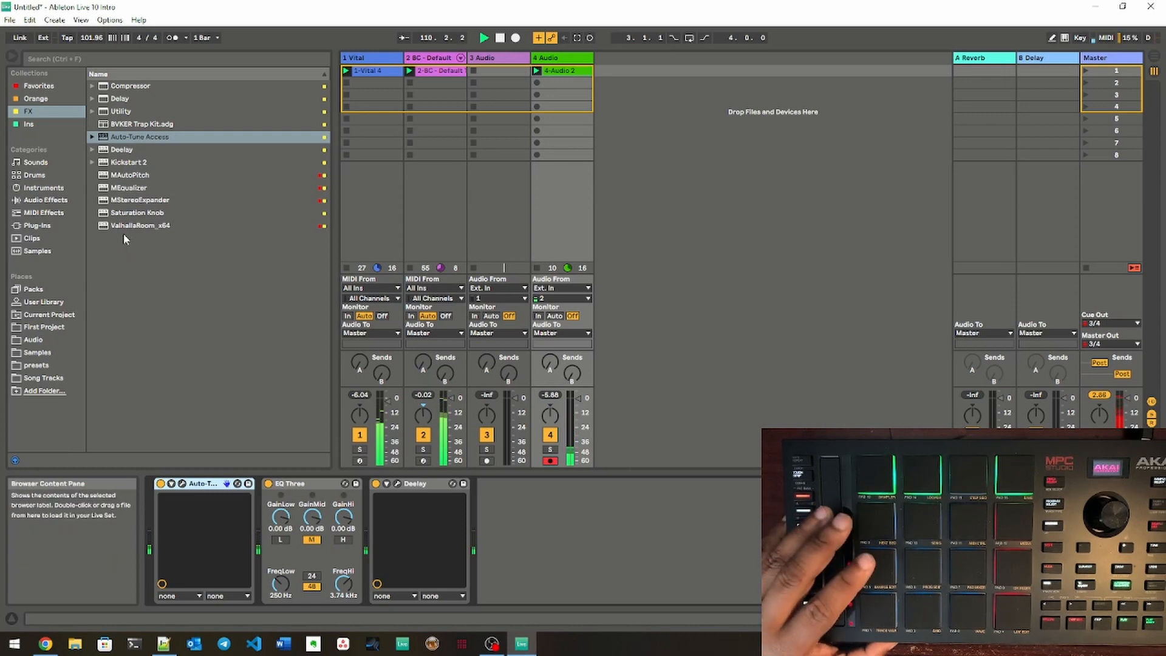
Step: Add ValhallaRoom_x64 at the end of the 4 Audio chain and raise its Decay to about 4.32 s
drag(130, 226, 577, 535)
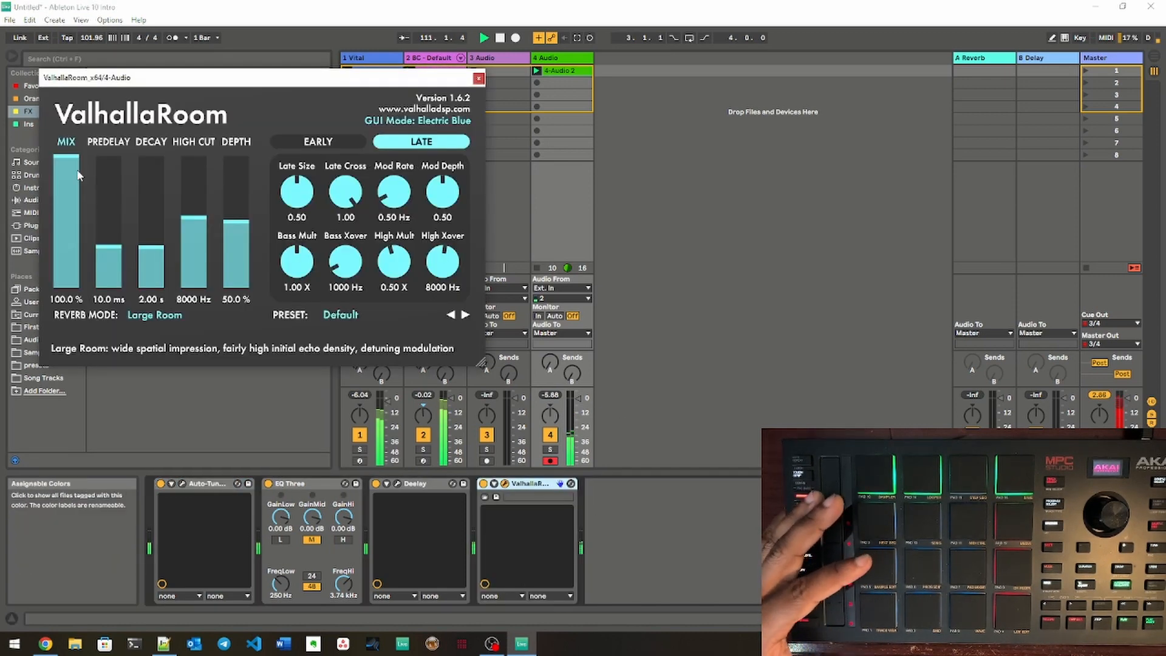
click(150, 243)
drag(151, 243, 152, 239)
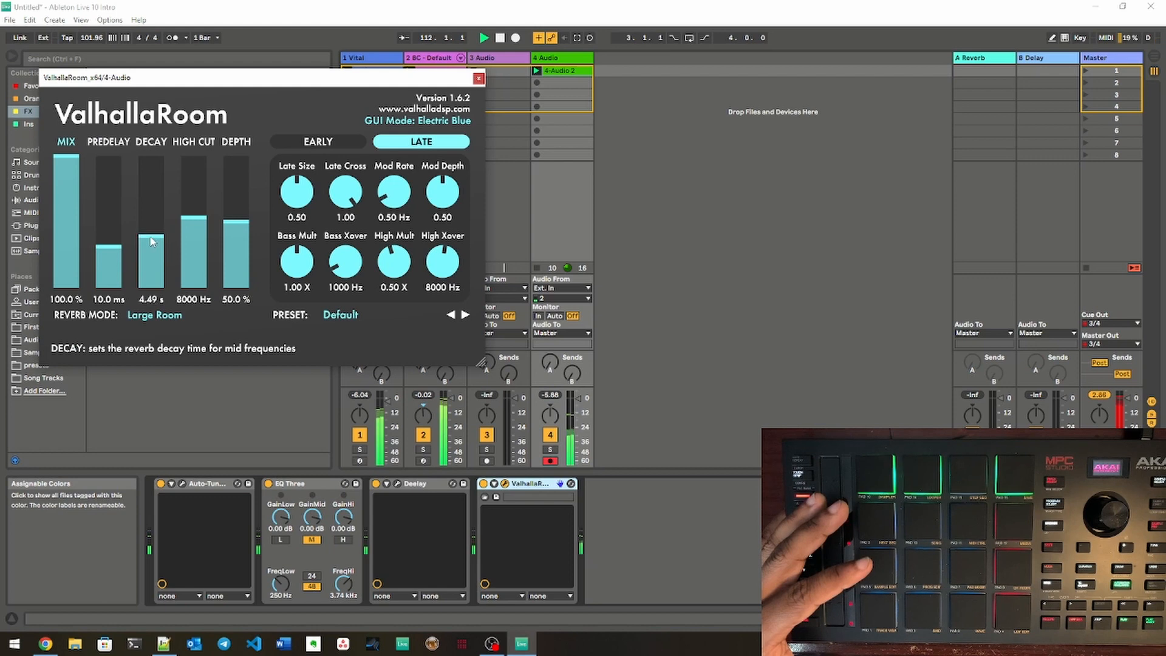
Step: Set ValhallaRoom's Mix to about 43.8 %, close its window, and lower the 4 Audio track volume to about -9.4 dB
drag(65, 200, 65, 241)
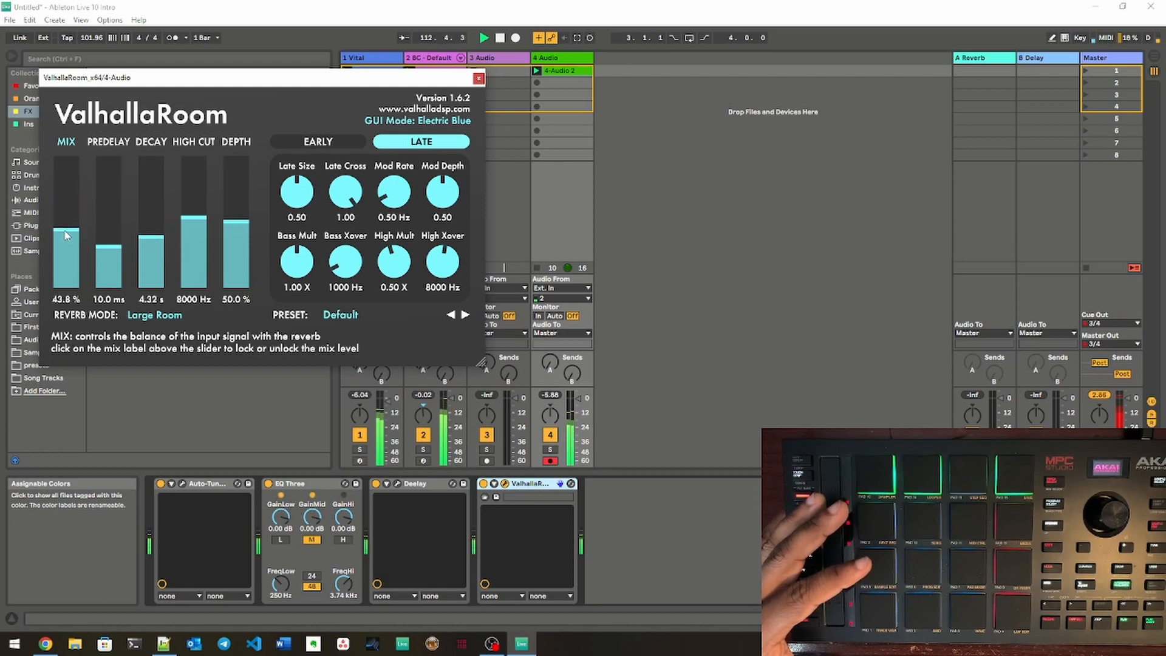
click(478, 78)
drag(579, 398, 578, 405)
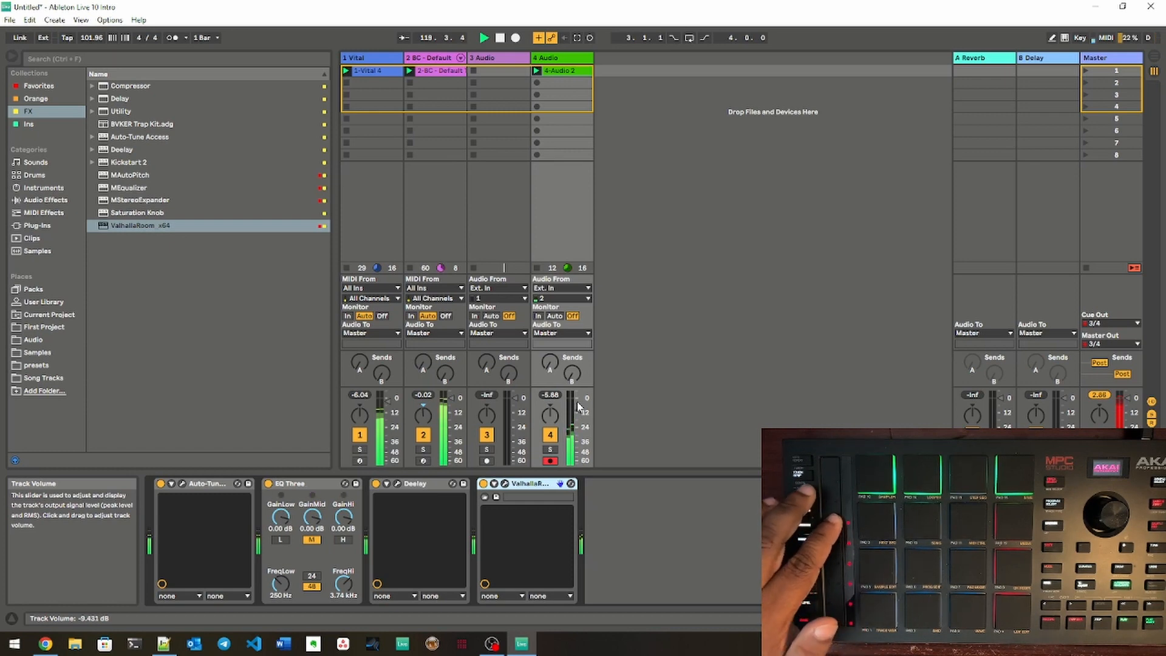
Step: Add Vital from the Ins collection on a new fifth track, load the BS - Trunk Shaker preset from its User folder, and close the window
click(27, 124)
drag(118, 150, 643, 60)
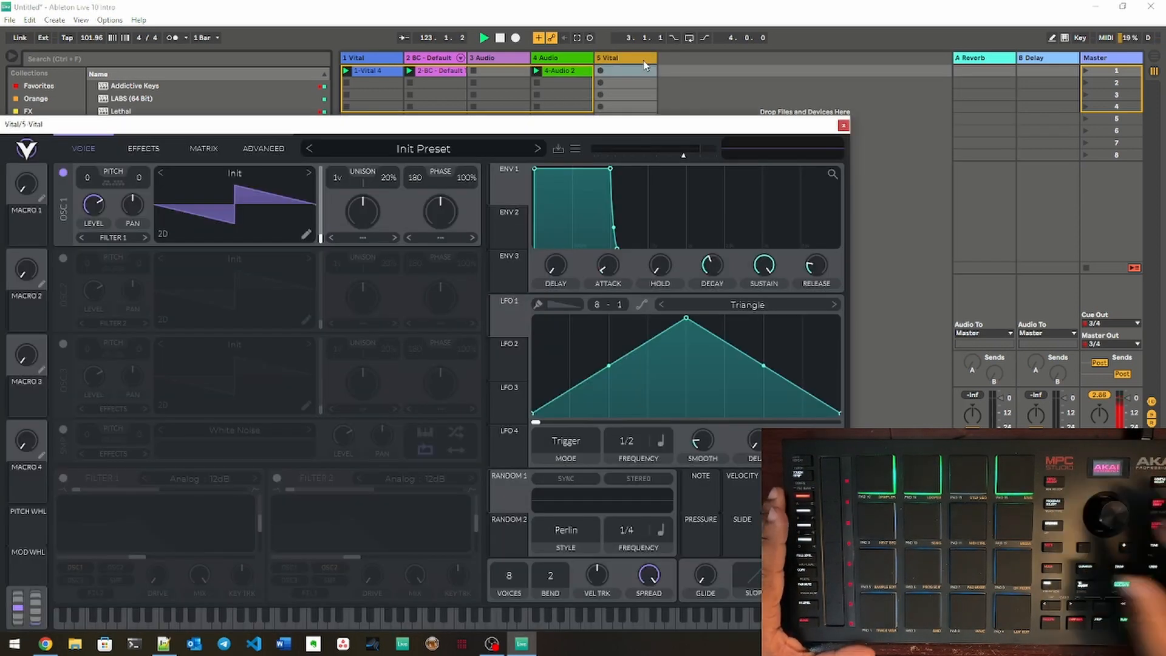
click(469, 146)
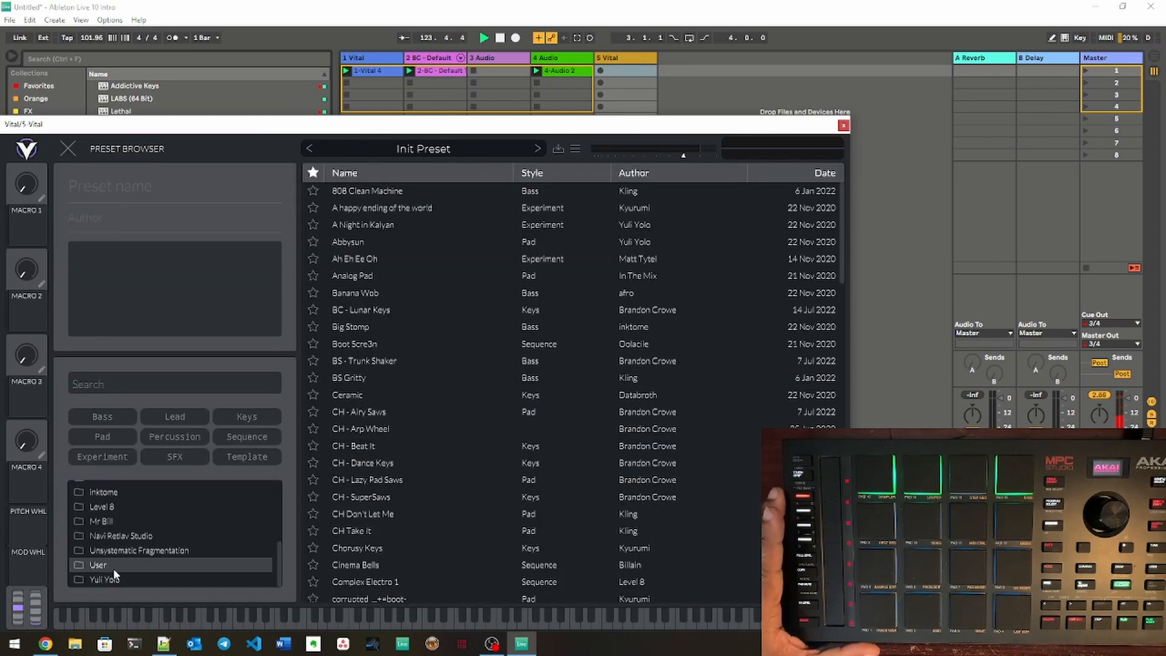
click(114, 570)
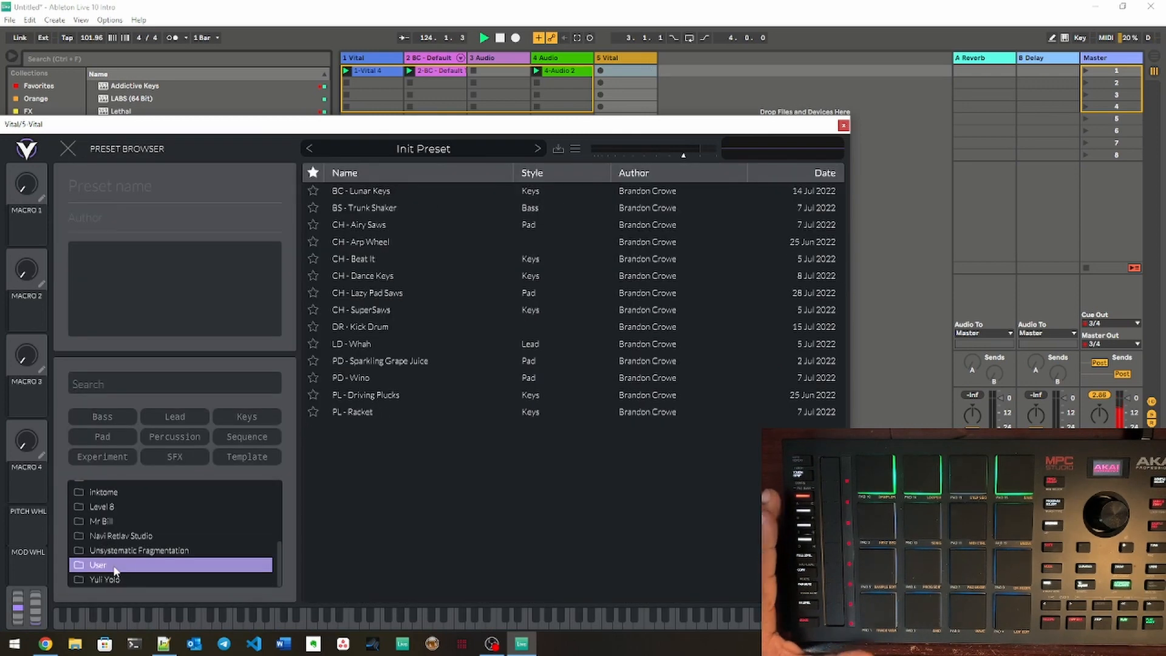
click(386, 209)
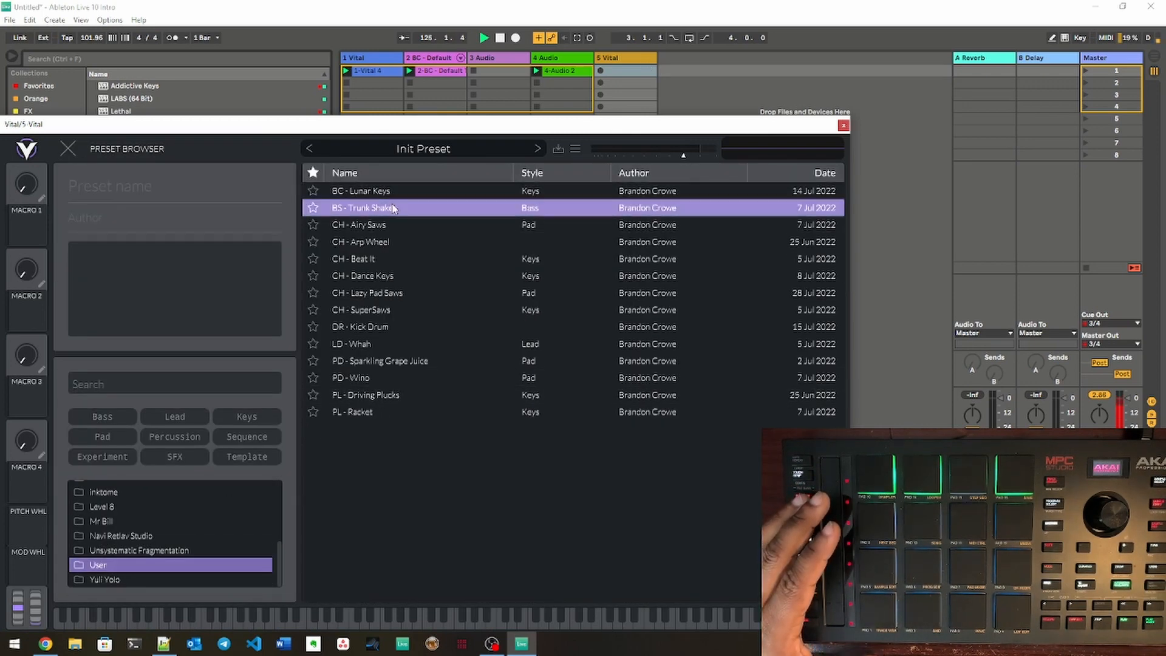
click(844, 126)
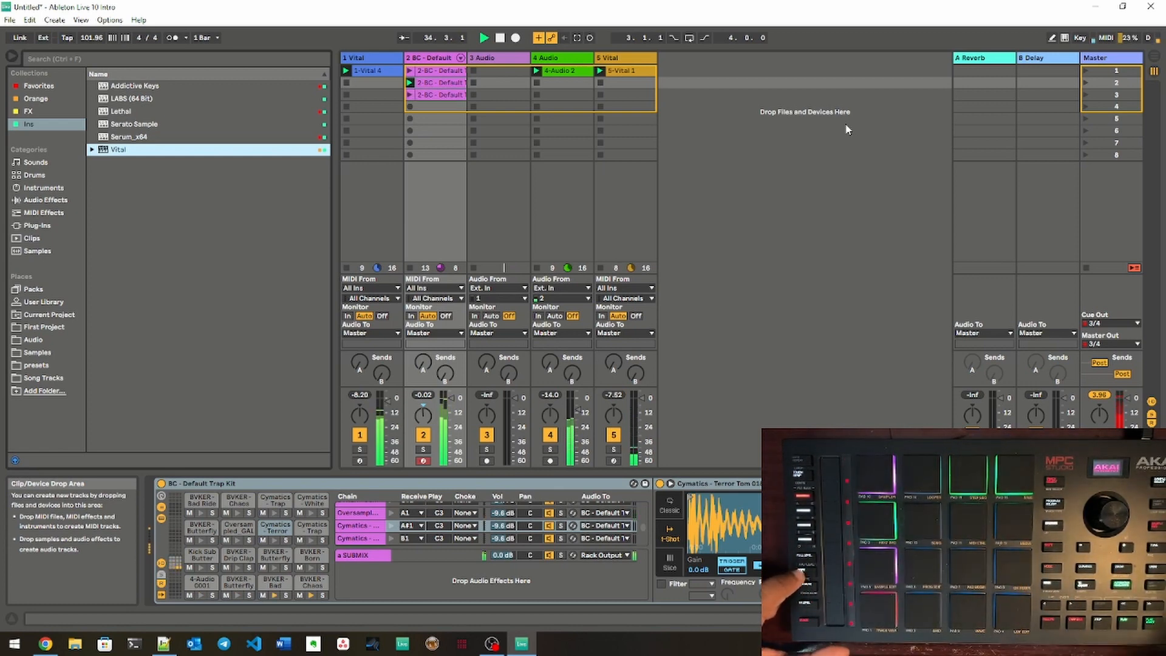
Step: Undo the clip added in the third slot of 2 BC - Default and open the clip in its second slot
key(ctrl+z)
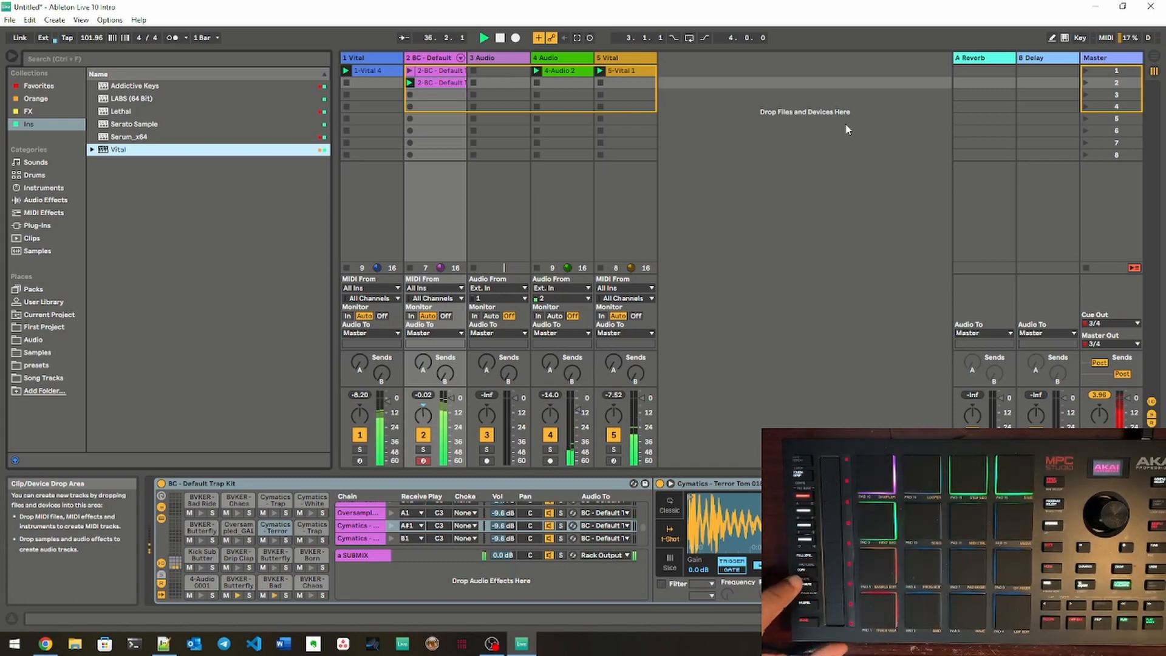
click(448, 83)
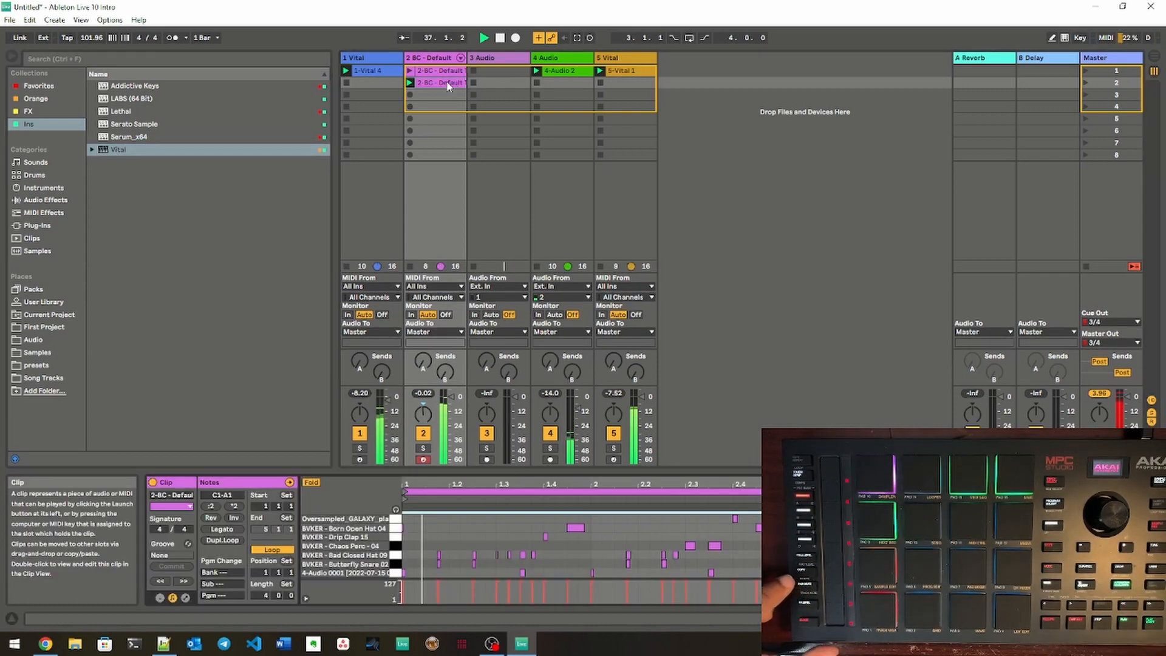